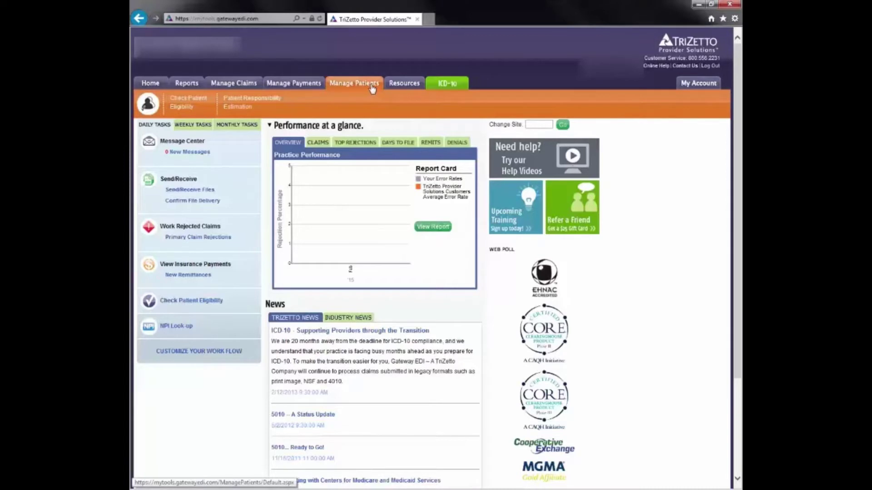
# Open the Patient Responsibility Estimation payer list for editing and collapse all five payer categories
pyautogui.click(229, 108)
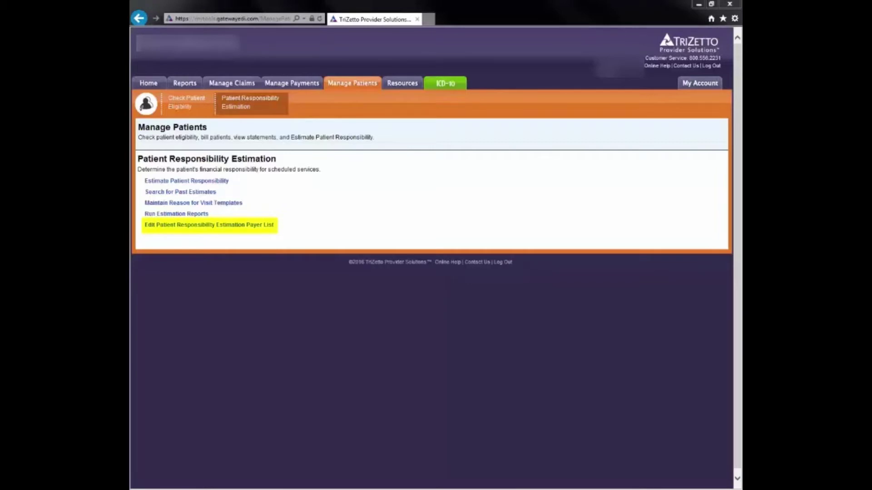
pyautogui.click(239, 225)
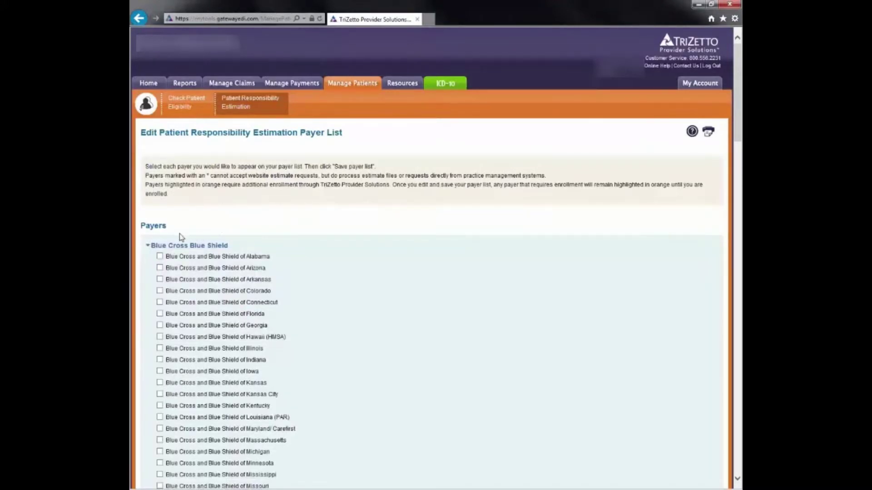
pyautogui.click(159, 248)
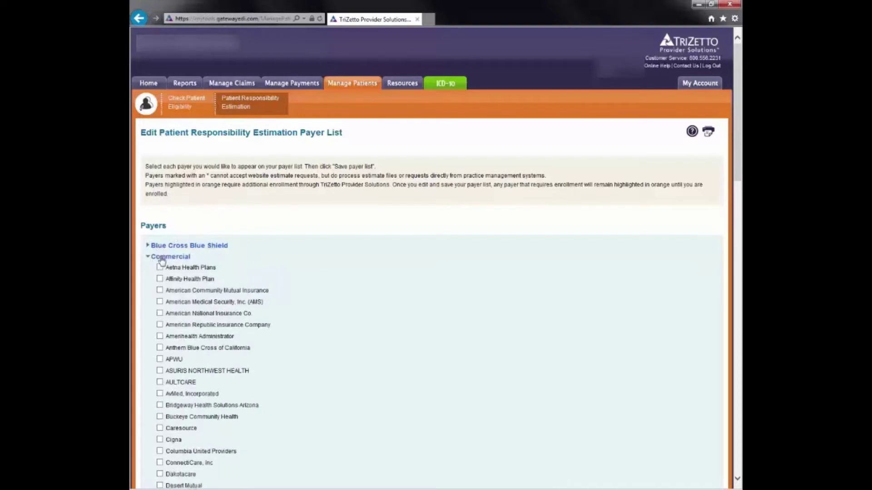
pyautogui.click(162, 258)
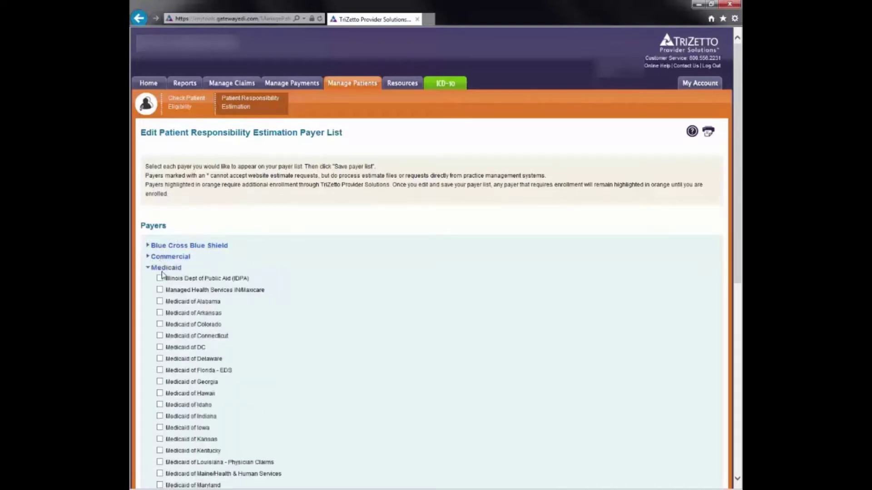
pyautogui.click(168, 268)
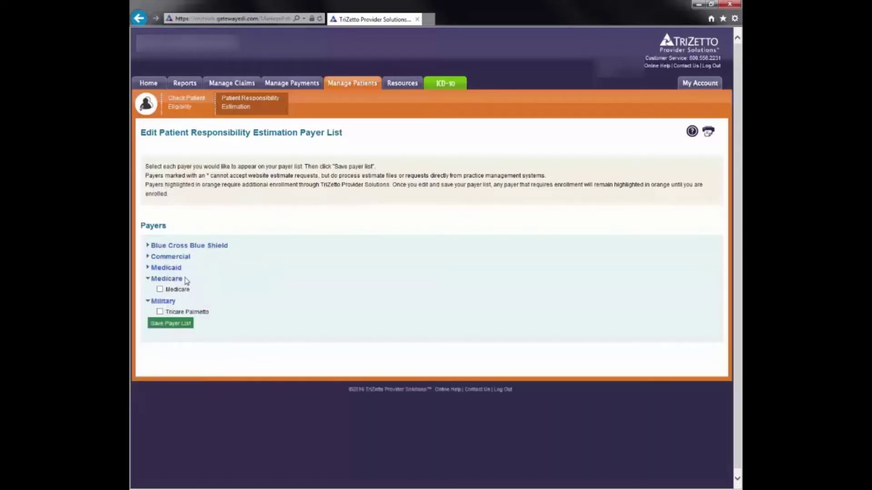
pyautogui.click(169, 279)
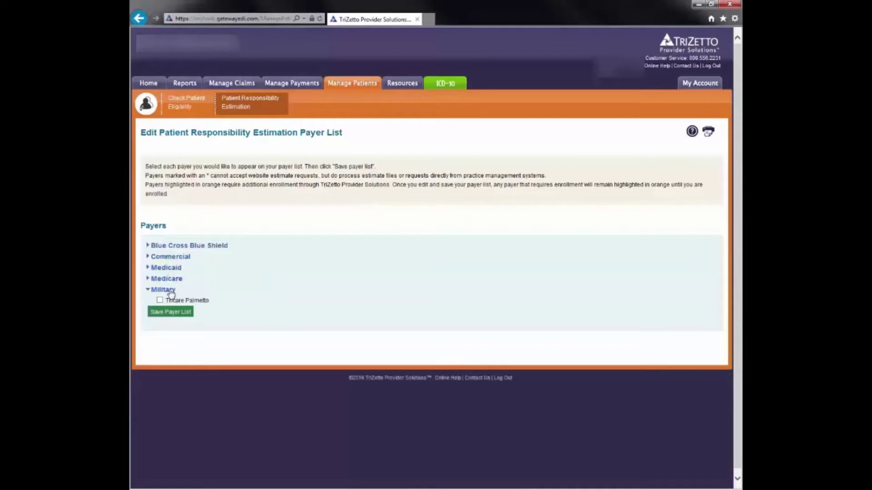
pyautogui.click(169, 291)
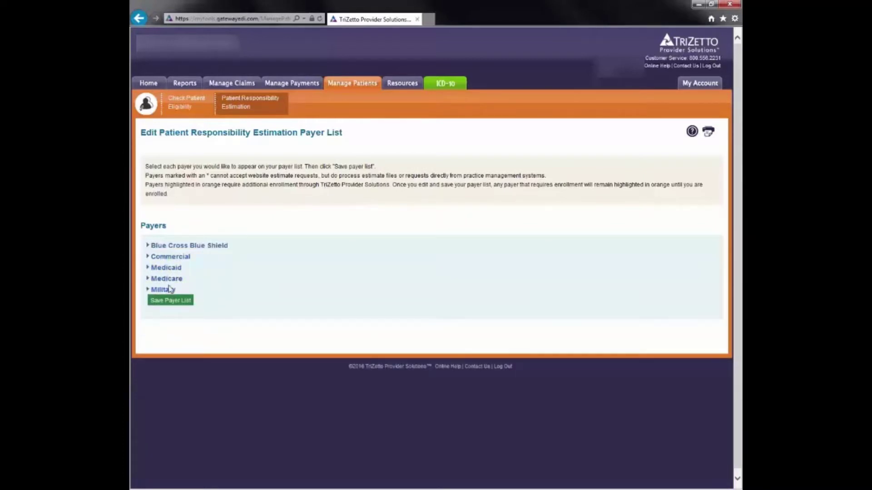
# Add the commercial payer United HealthCare of all states to the payer list and save the list
pyautogui.click(153, 257)
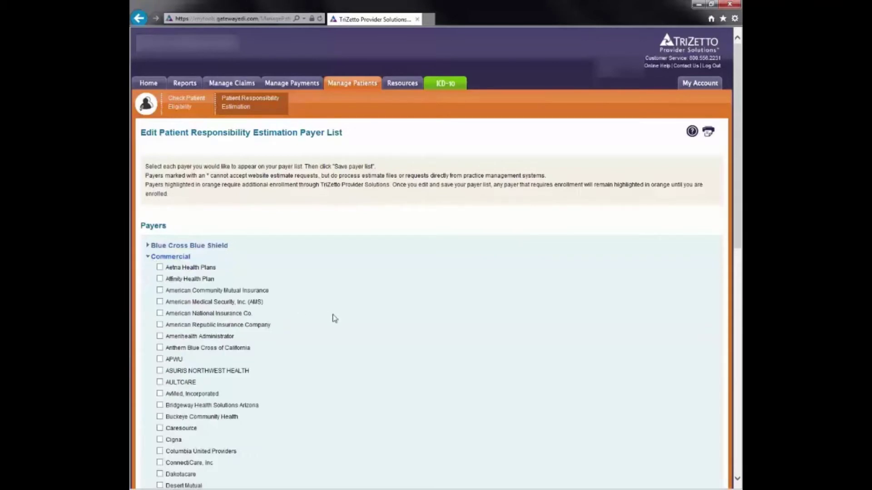
pyautogui.scroll(-10, 335, 318)
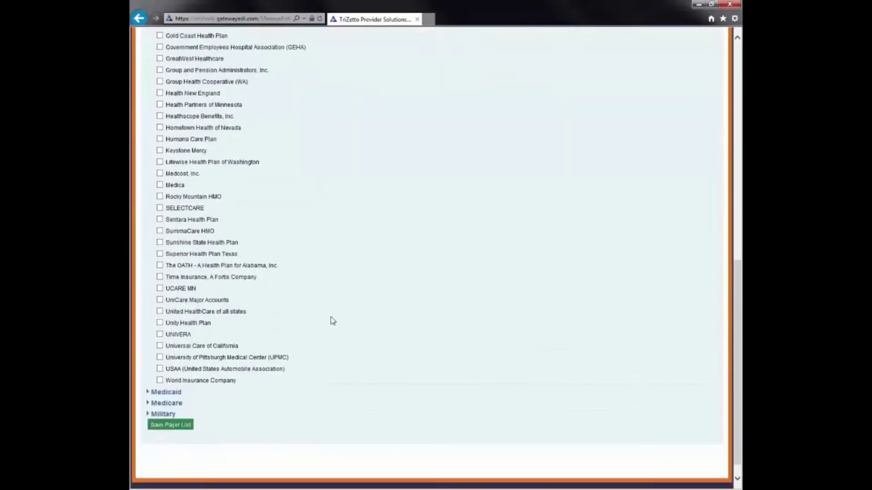
pyautogui.click(160, 312)
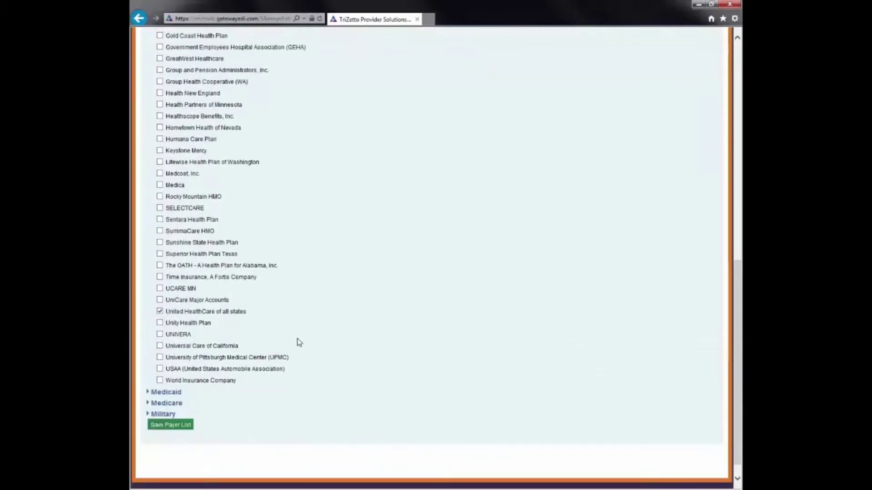
pyautogui.click(183, 427)
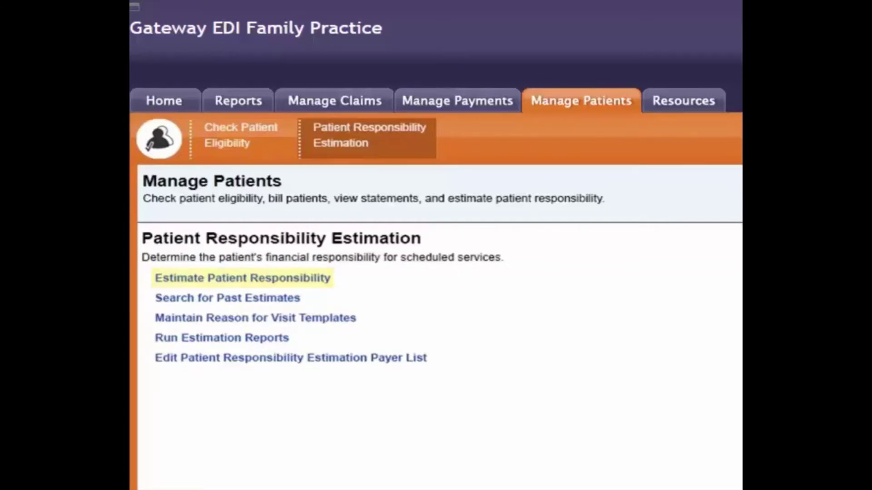
# Start a patient responsibility estimate and choose the commercial payer United Healthcare
pyautogui.click(310, 278)
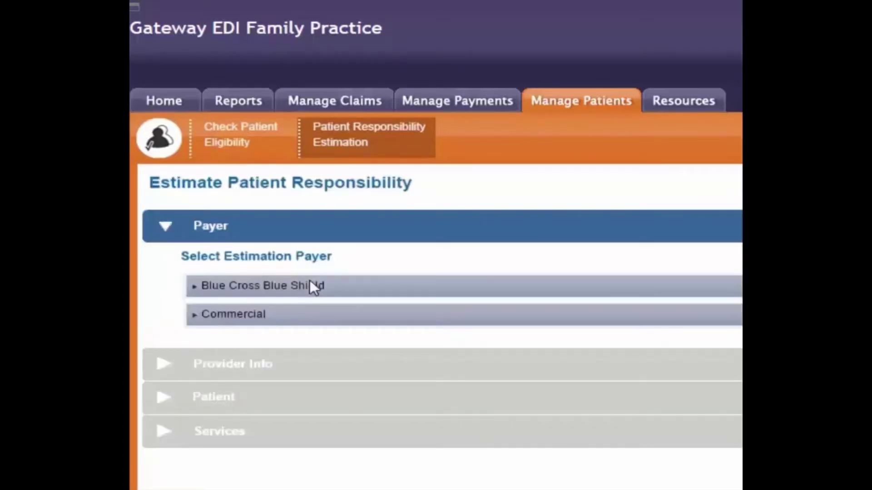
pyautogui.click(212, 315)
pyautogui.click(255, 376)
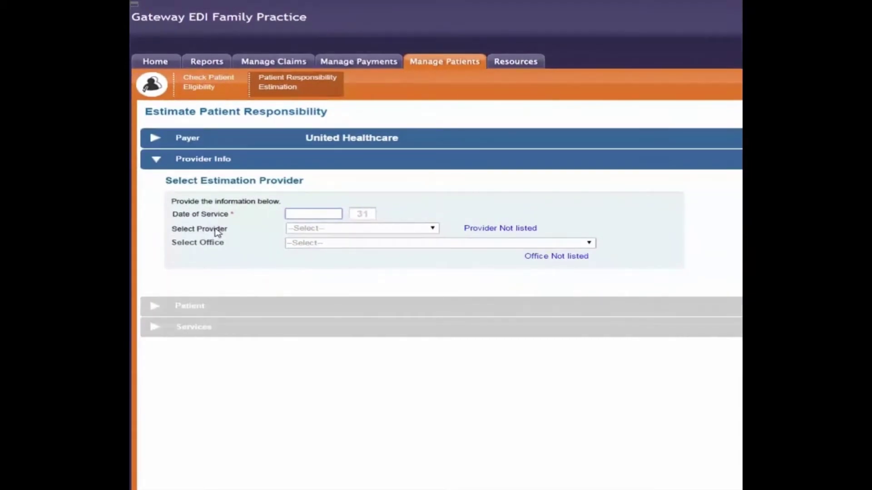
# Set the date of service to 02/05/2016, choose the provider and select Urology Group as the office
pyautogui.click(359, 215)
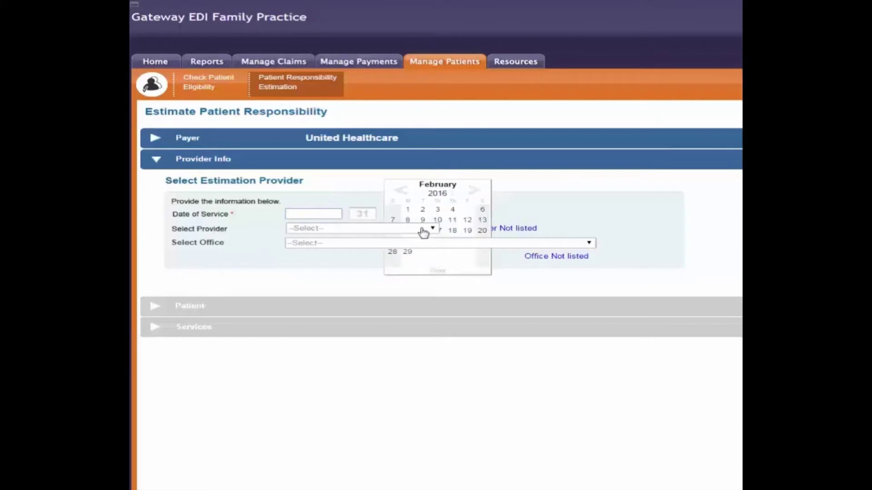
pyautogui.click(468, 213)
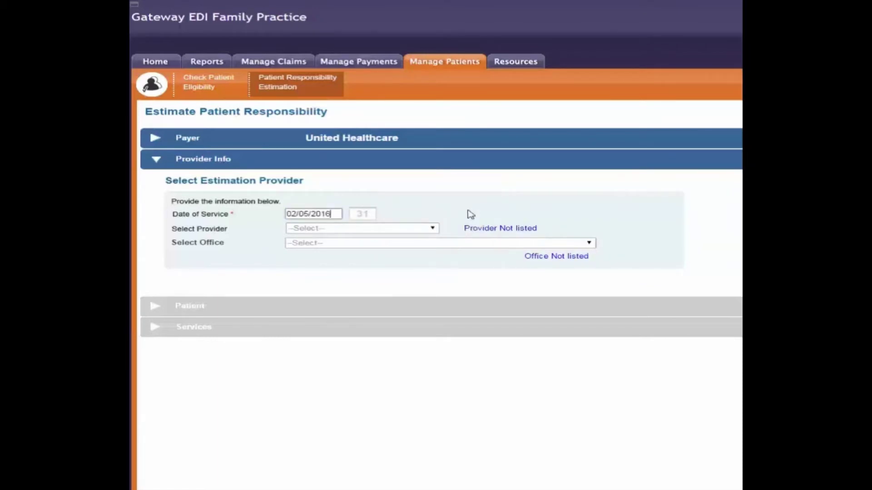
pyautogui.click(432, 229)
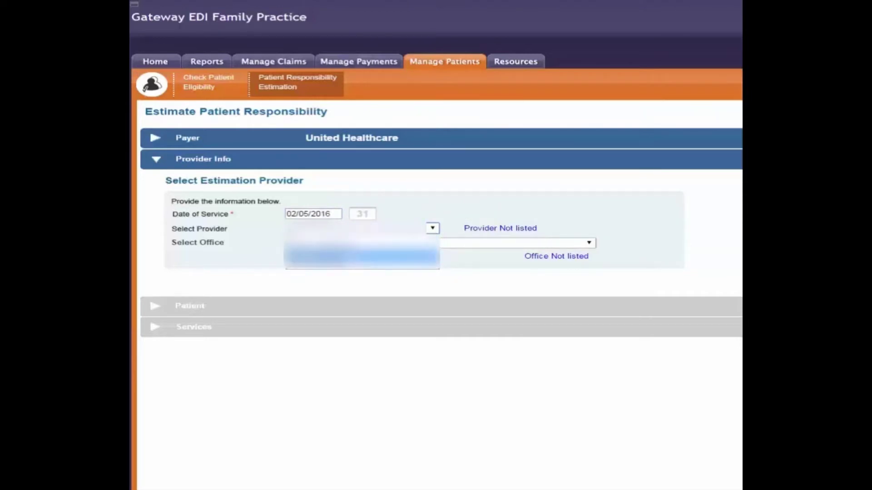
pyautogui.click(341, 261)
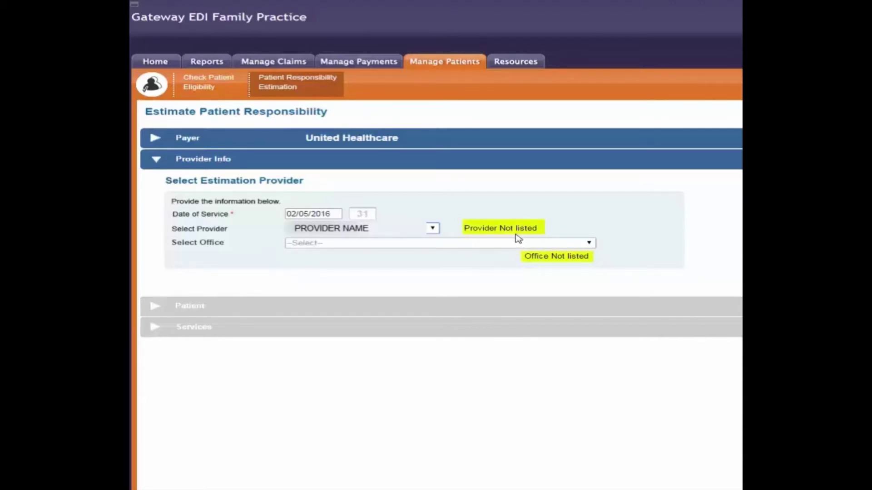
pyautogui.click(410, 243)
pyautogui.click(424, 246)
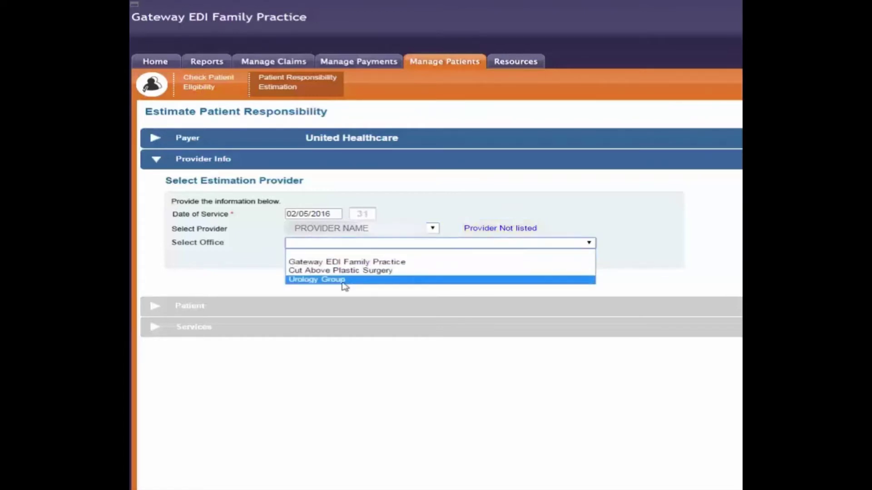
pyautogui.click(345, 280)
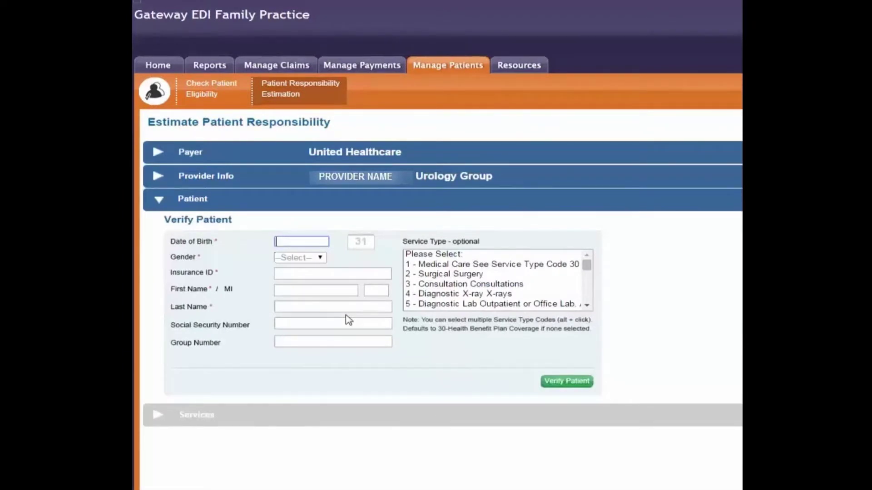
# Enter the patient's date of birth, gender, insurance ID, first name and last name, and submit them for verification
pyautogui.click(297, 257)
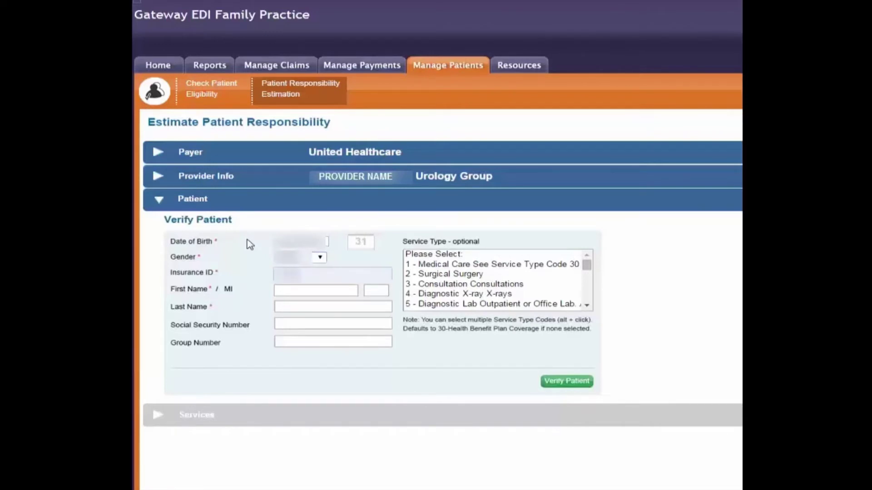
pyautogui.press('Tab')
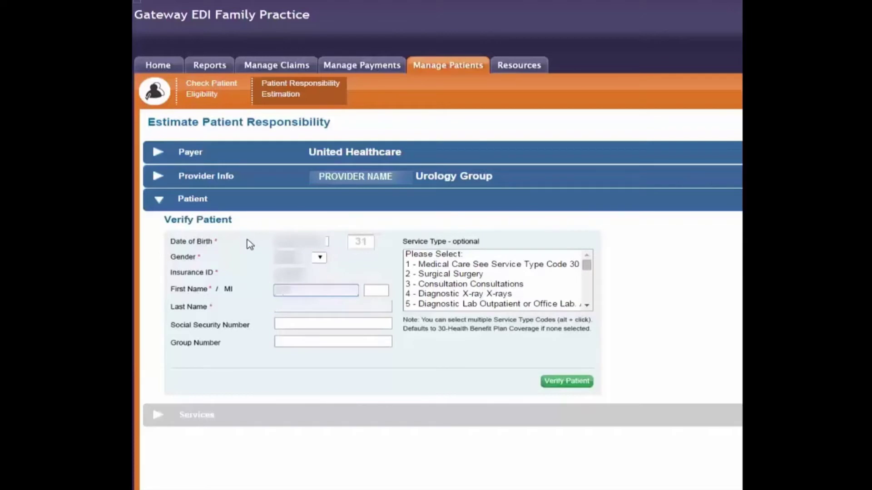
pyautogui.press('Tab')
pyautogui.press('Tab')
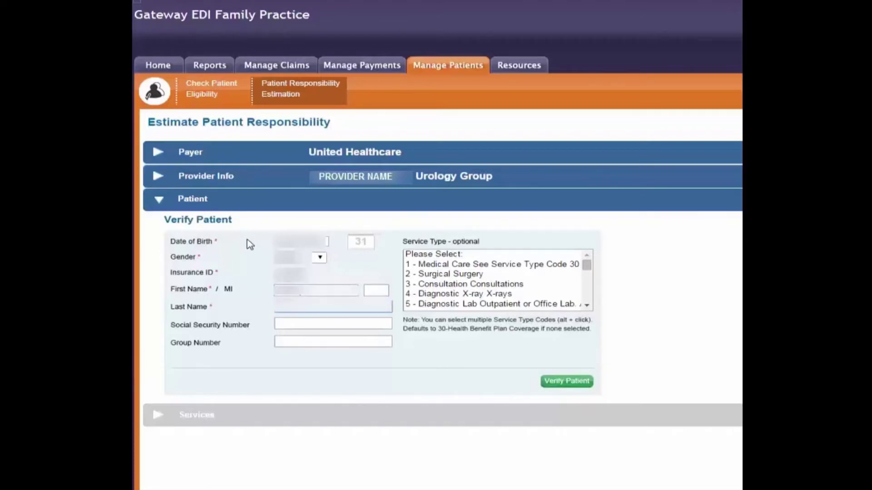
pyautogui.press('Tab')
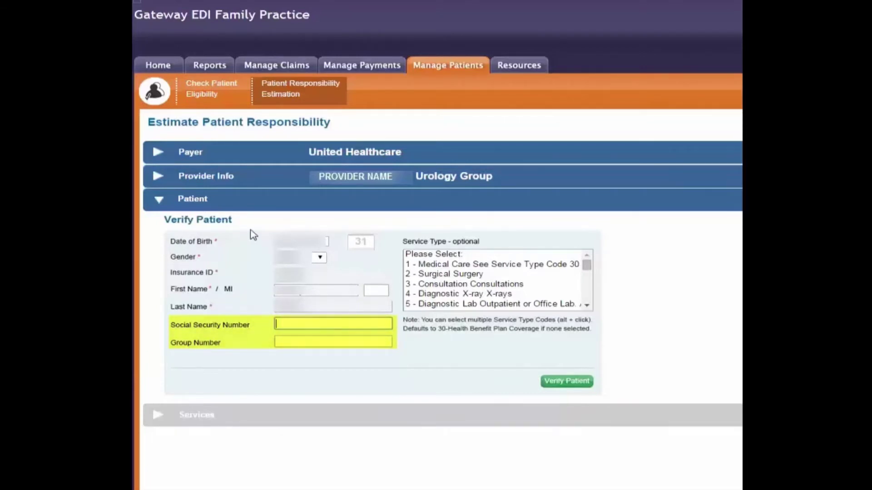
pyautogui.click(567, 381)
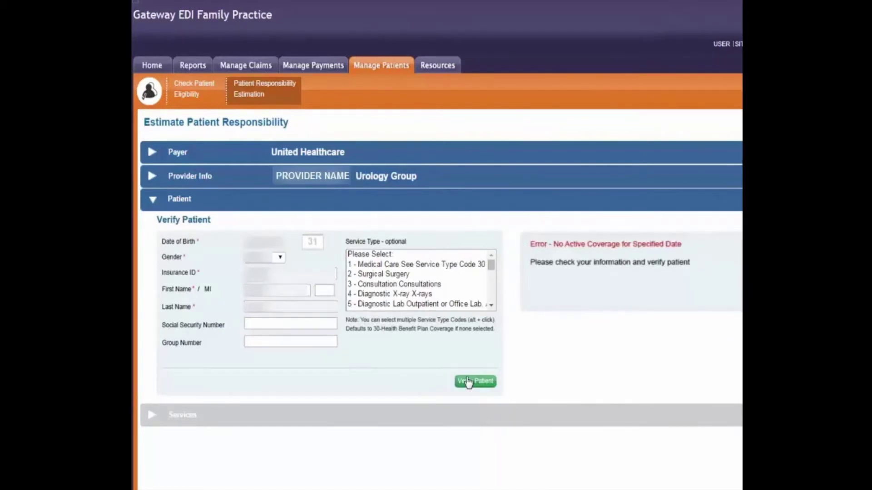
# Select service type 1 - Medical Care See Service Type Code 30 and verify the patient again
pyautogui.click(249, 307)
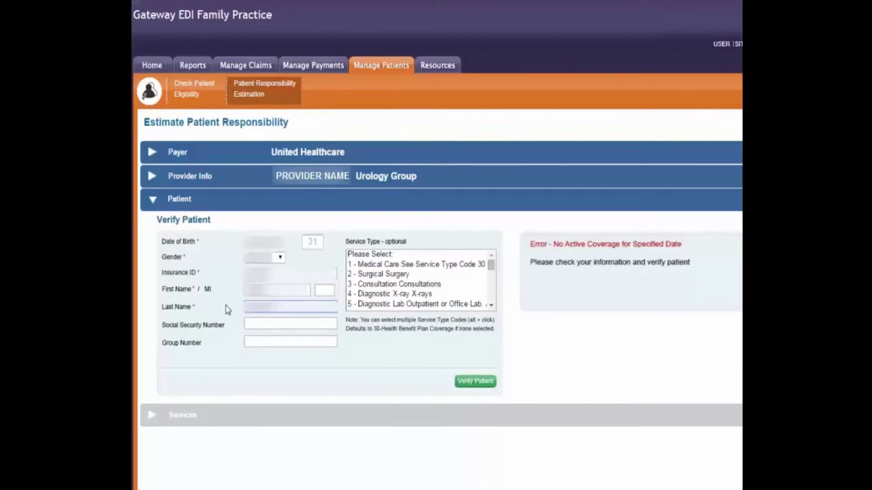
pyautogui.click(395, 266)
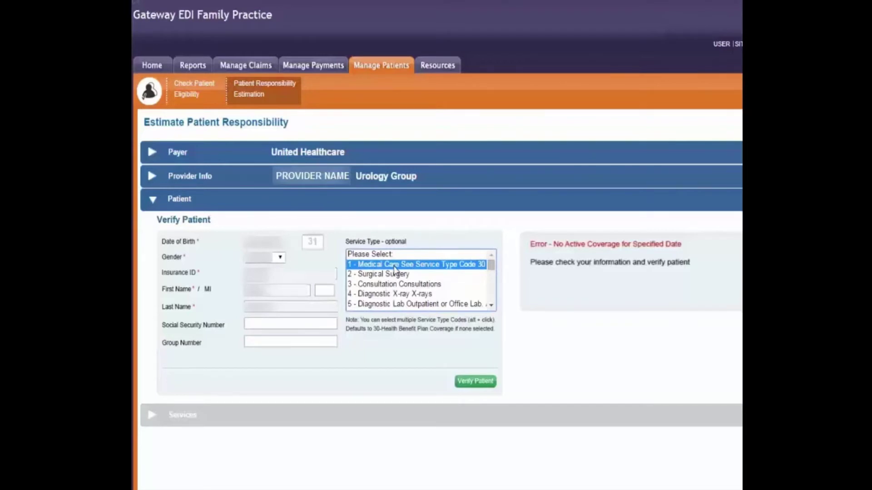
pyautogui.click(473, 382)
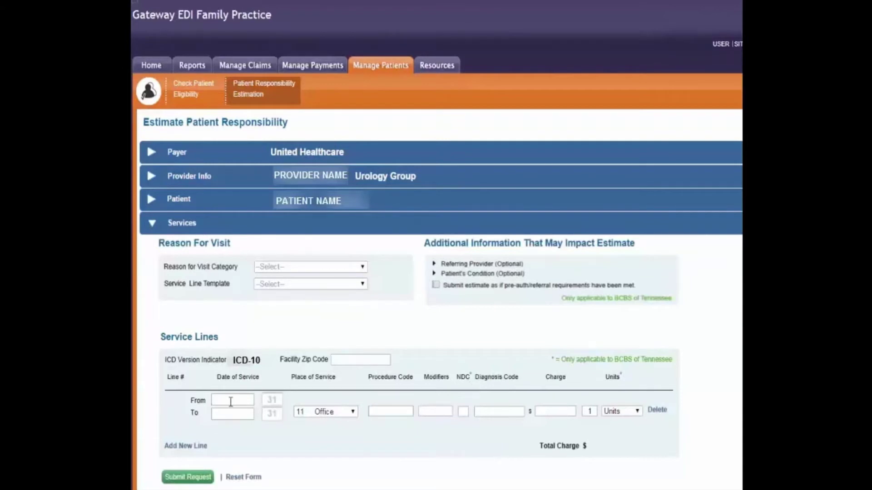
# Set the service line's From and To dates to 02/05/2016 and keep 11 Office as the place of service
pyautogui.click(275, 406)
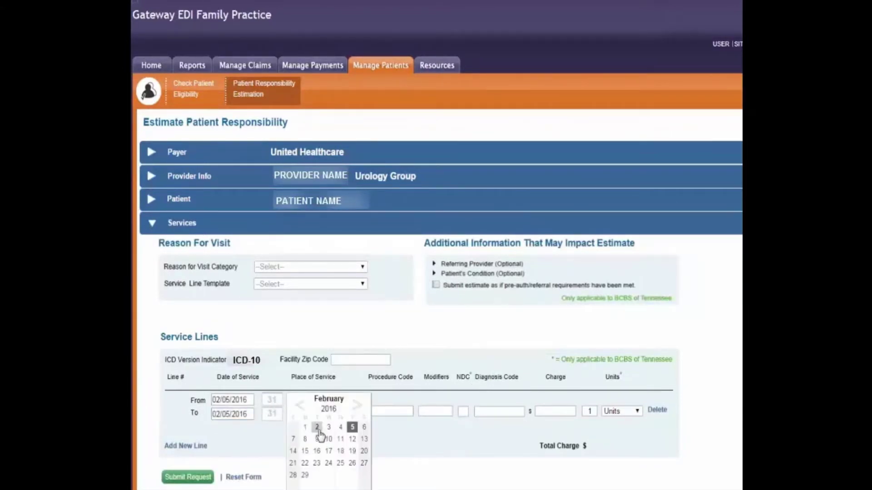
pyautogui.click(317, 428)
pyautogui.click(272, 406)
pyautogui.moveTo(253, 400); pyautogui.dragTo(159, 392)
pyautogui.write('01/01/2016')
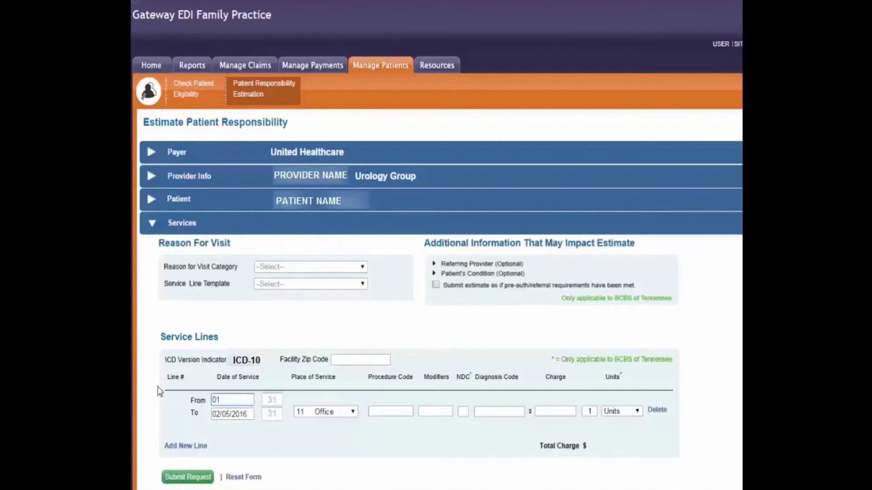
pyautogui.click(272, 402)
pyautogui.click(353, 428)
pyautogui.click(353, 413)
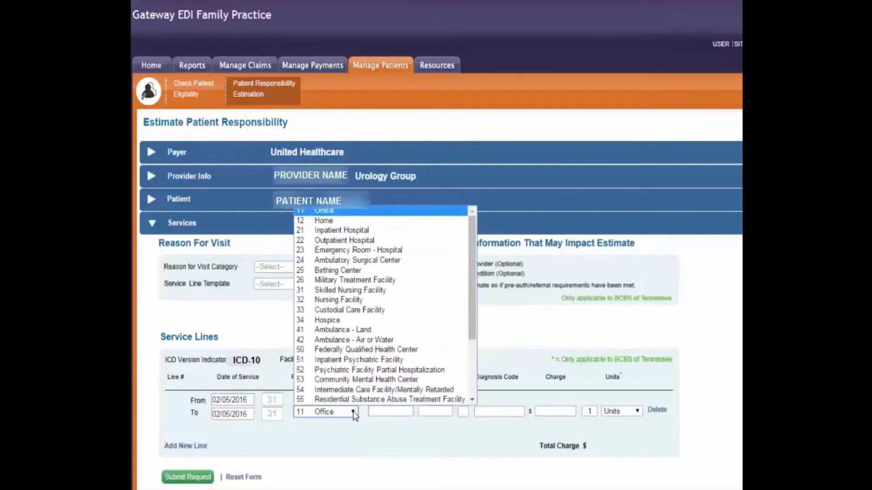
pyautogui.click(354, 413)
# Enter procedure code 99214, diagnosis code 34690 and a charge of 150 on the service line
pyautogui.click(398, 412)
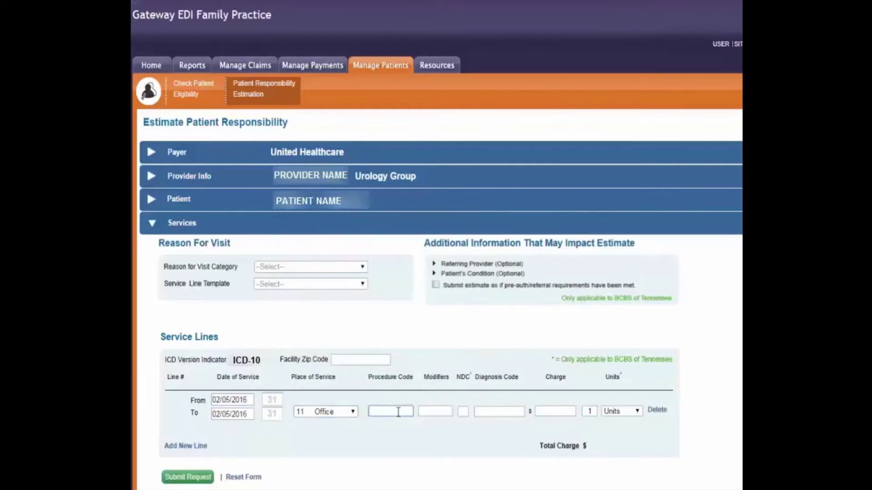
pyautogui.write('99214')
pyautogui.press('Tab')
pyautogui.press('Tab')
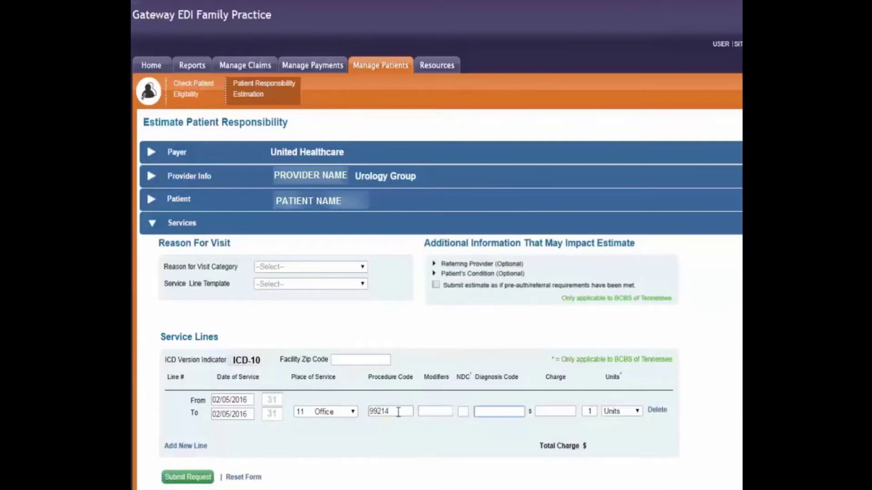
pyautogui.write('34690')
pyautogui.press('Tab')
pyautogui.write('150')
pyautogui.press('Tab')
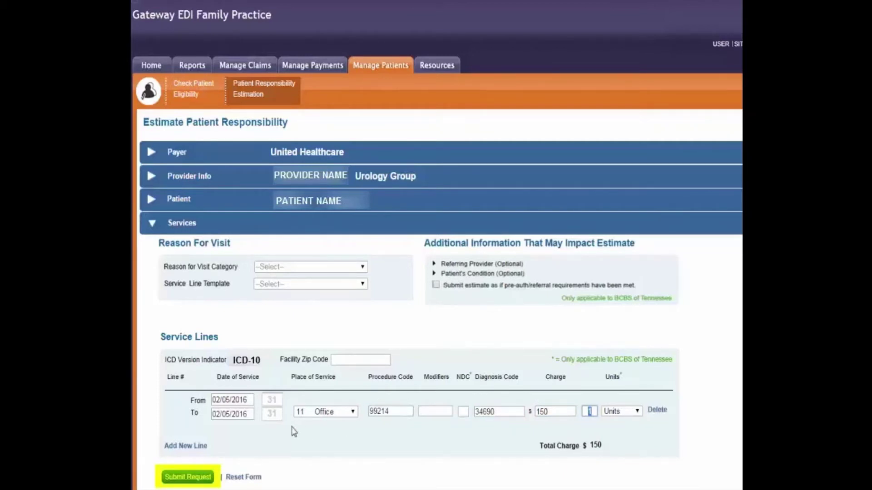
# Add a second service line and delete the first one with procedure code 99214
pyautogui.click(185, 447)
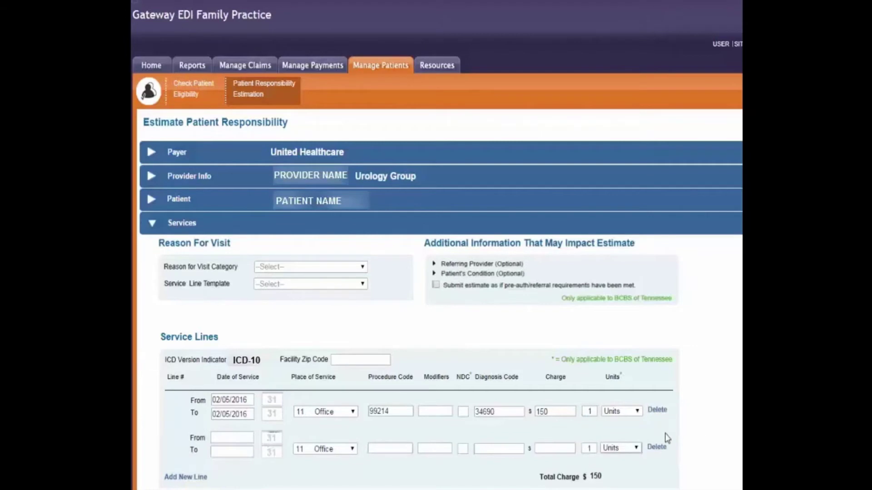
pyautogui.click(660, 412)
# Enter 22222 as the facility zip code for the service lines
pyautogui.click(349, 359)
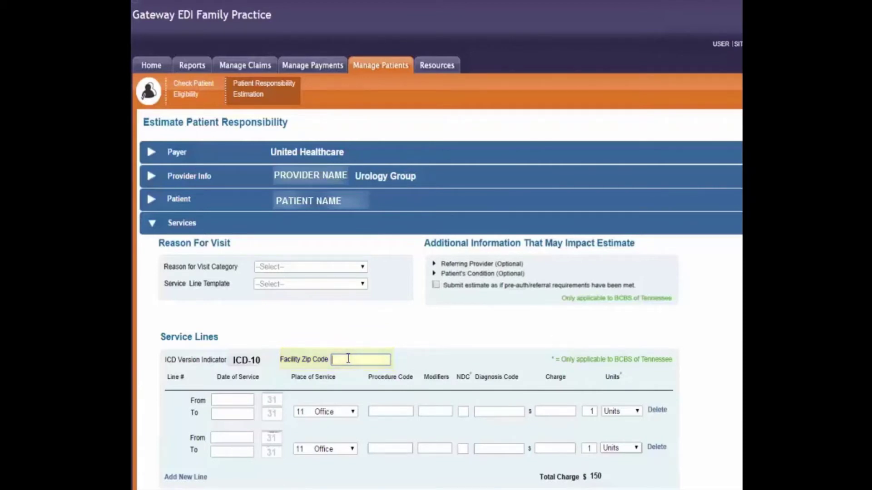
pyautogui.write('22222')
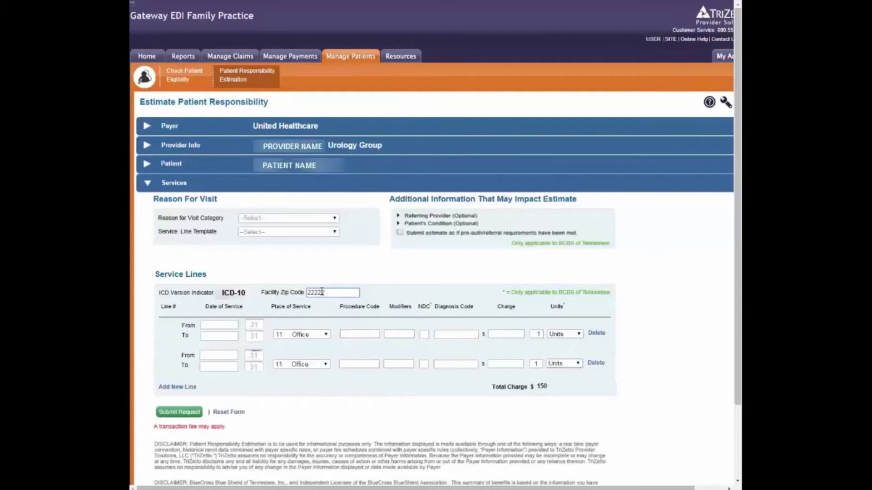
pyautogui.click(200, 408)
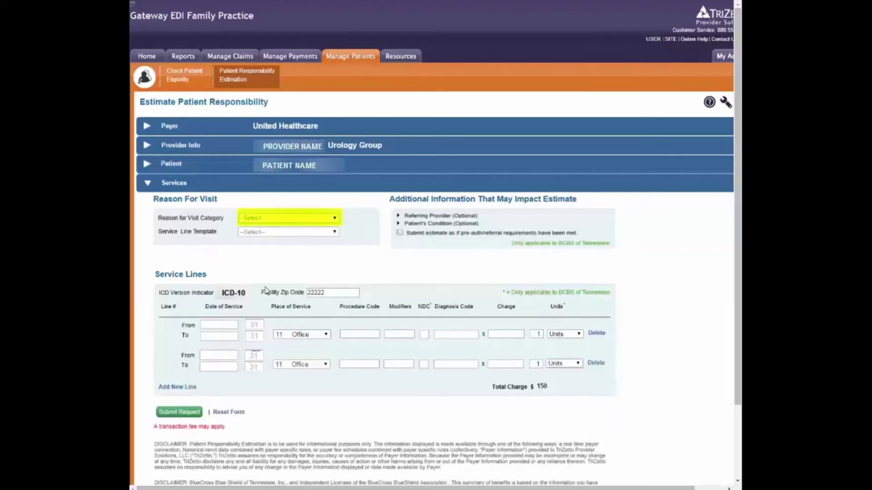
# Fill the service lines with the UTI template from the Acute visit category and submit the estimate request
pyautogui.click(315, 220)
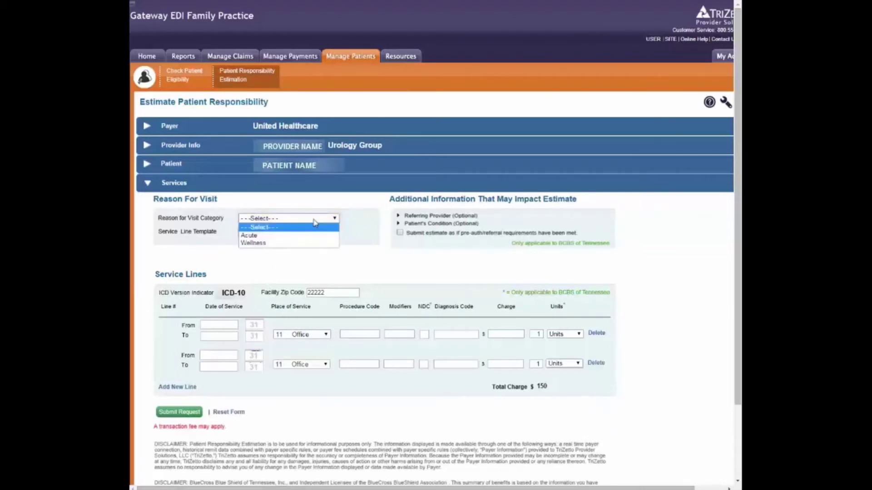
pyautogui.click(258, 236)
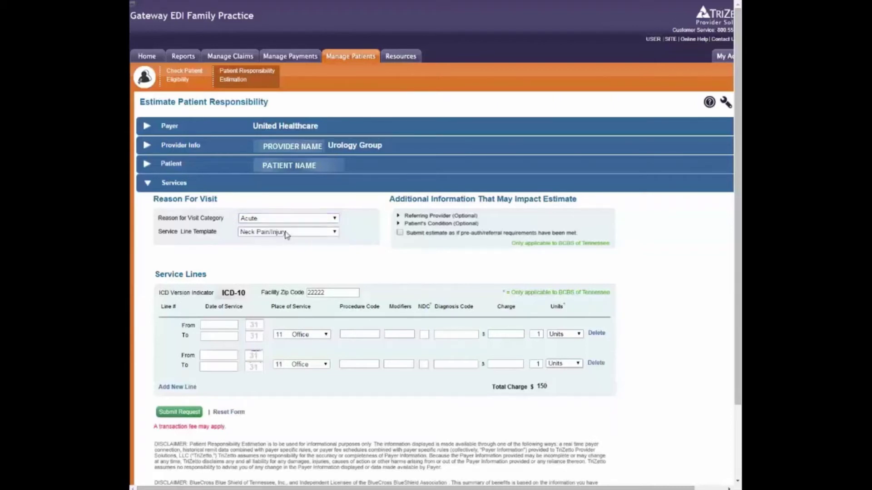
pyautogui.click(317, 234)
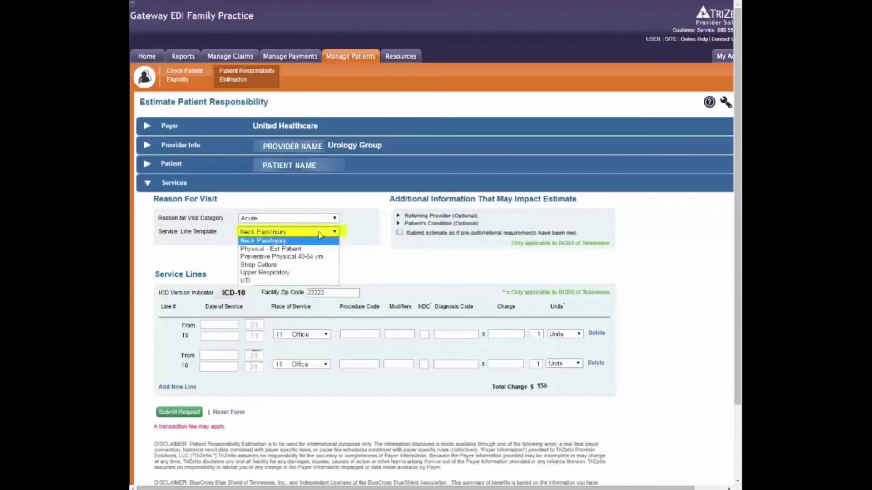
pyautogui.click(262, 284)
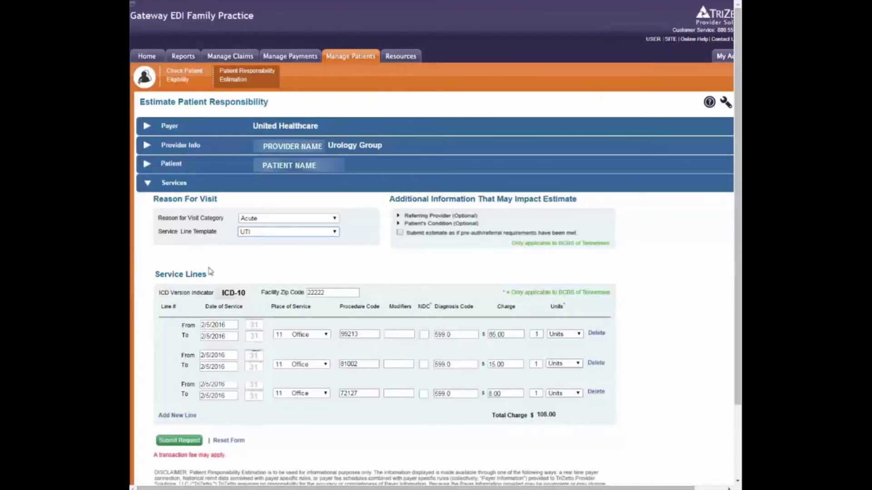
pyautogui.click(173, 444)
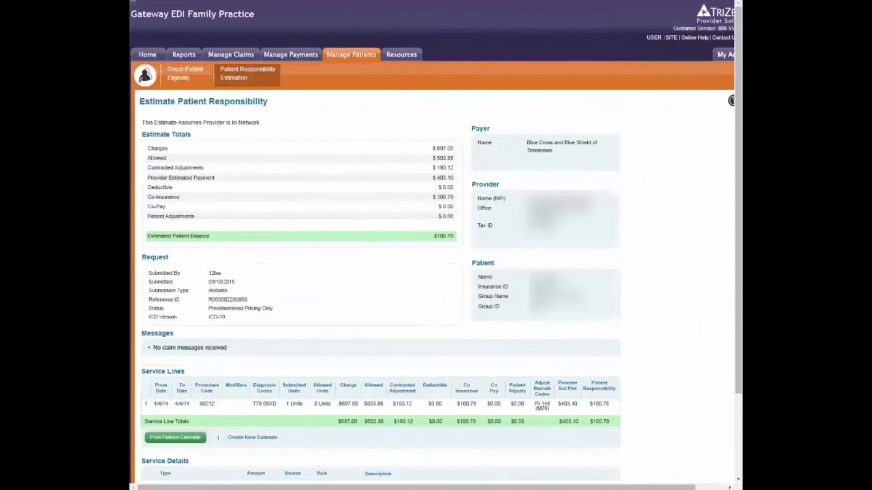
pyautogui.scroll(-2, 703, 282)
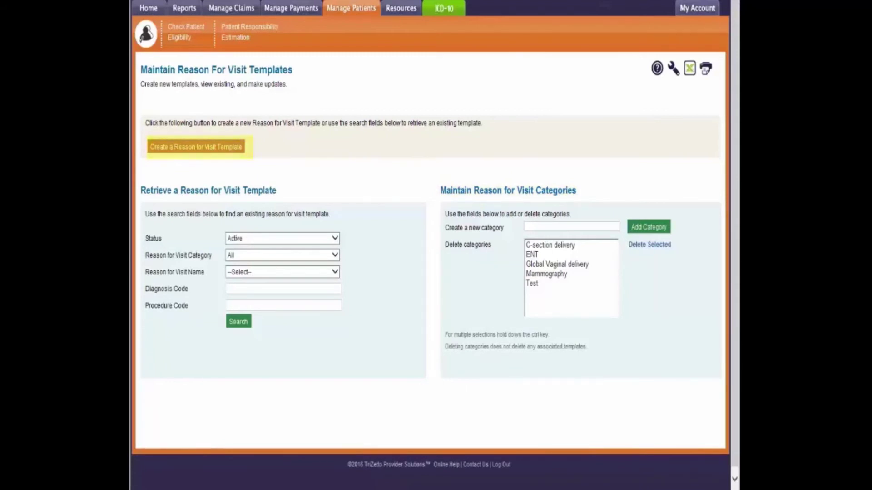
# Create a new reason for visit template and name it Test
pyautogui.click(193, 147)
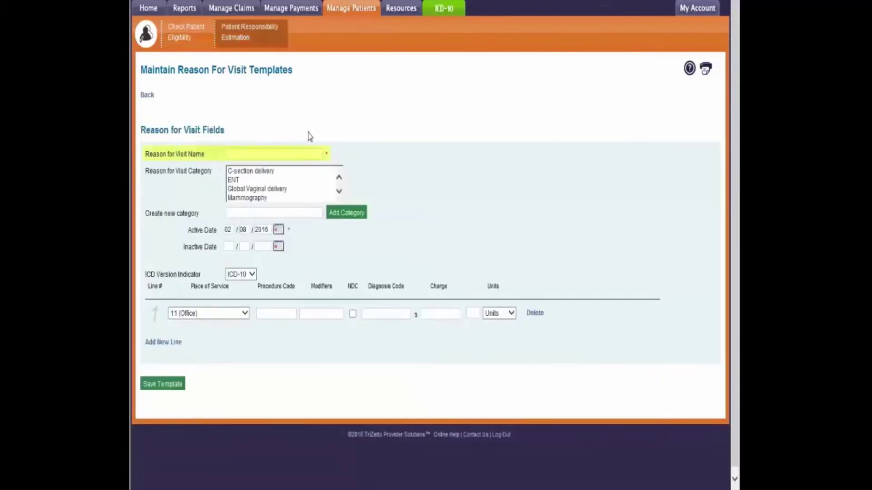
pyautogui.click(268, 155)
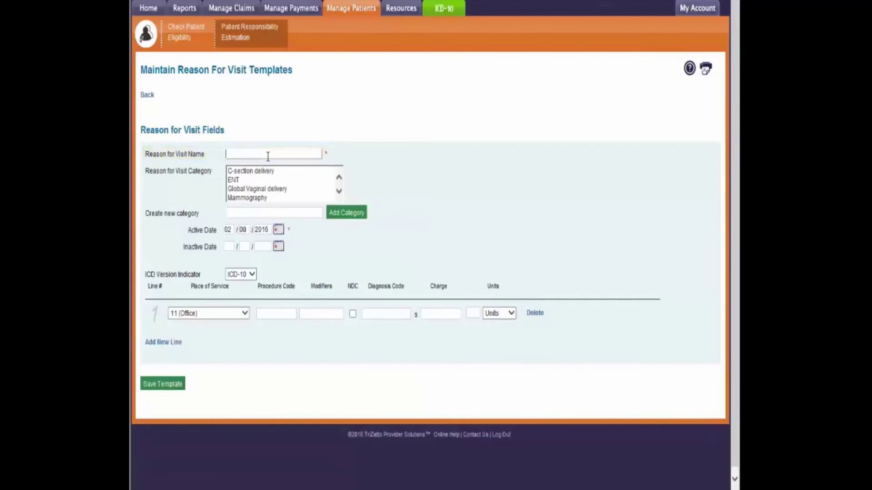
pyautogui.write('Test')
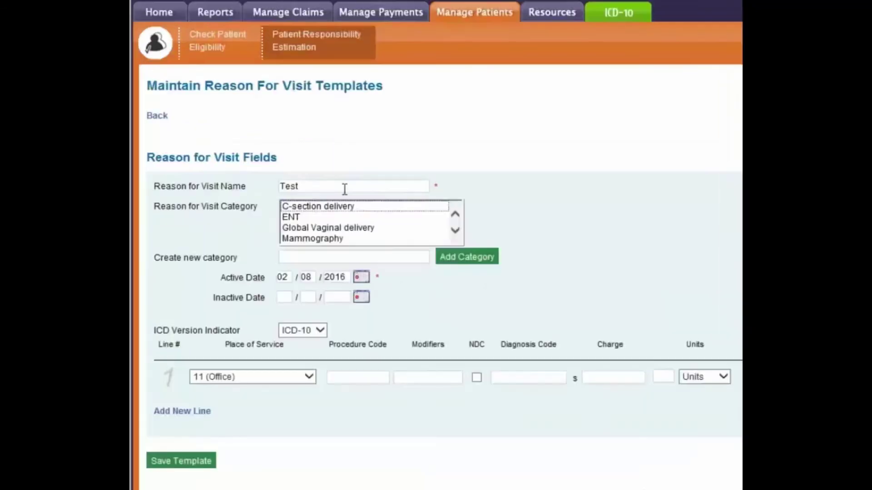
pyautogui.press('Tab')
# Try selecting ENT and Mammography as reason for visit categories, both together and individually
pyautogui.click(301, 217)
pyautogui.keyDown('shift'); pyautogui.click(340, 239); pyautogui.keyUp('shift')
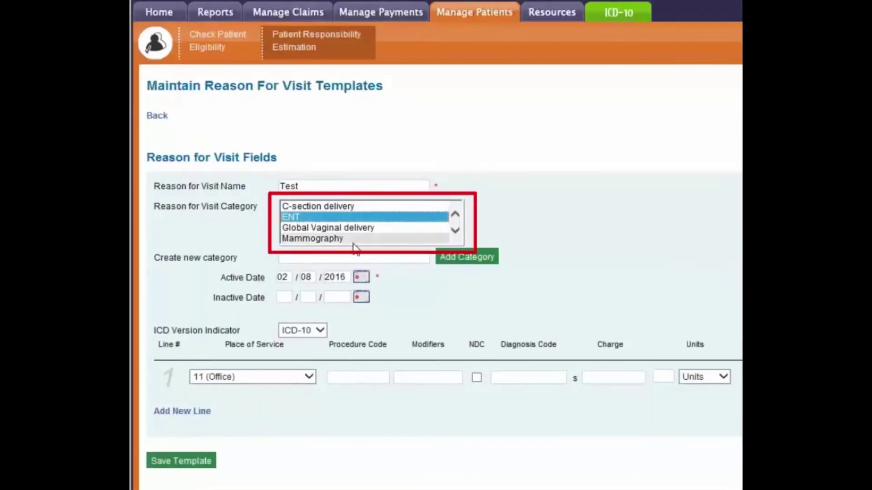
pyautogui.keyDown('ctrl'); pyautogui.click(341, 240); pyautogui.keyUp('ctrl')
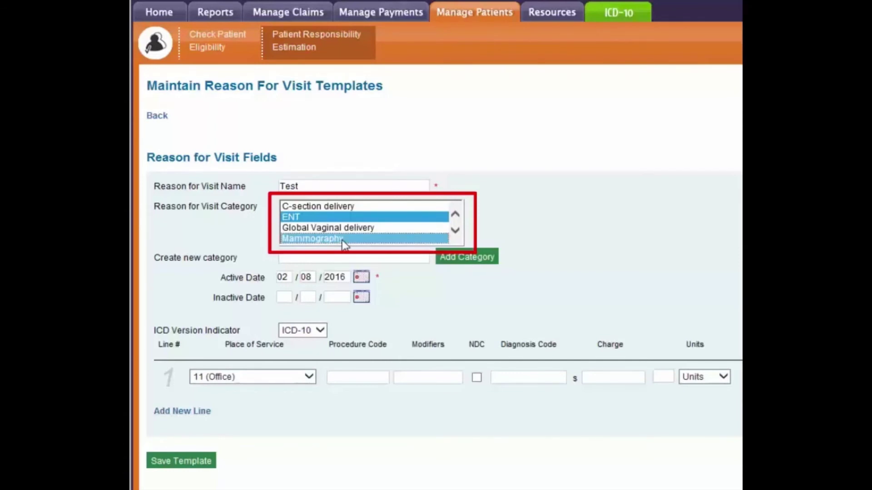
pyautogui.click(320, 256)
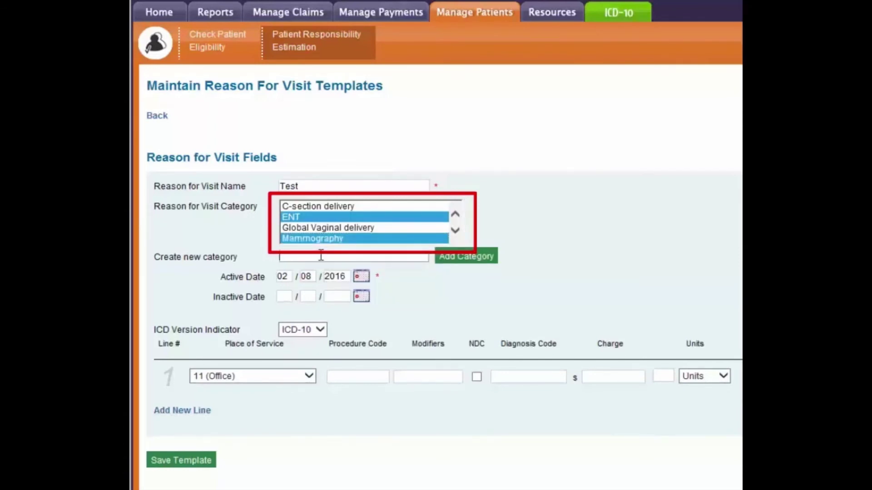
pyautogui.click(296, 214)
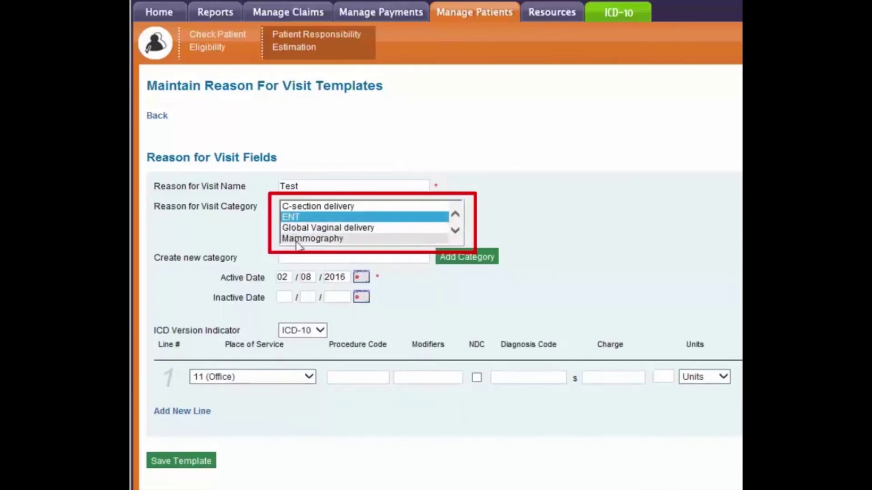
pyautogui.click(295, 238)
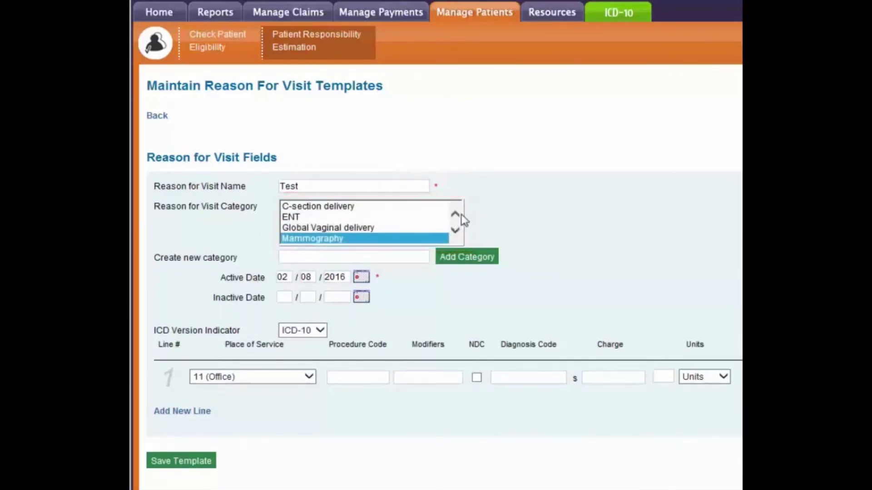
# Add a new reason for visit category named Test 2 to the template and view the Active Date calendar
pyautogui.click(303, 255)
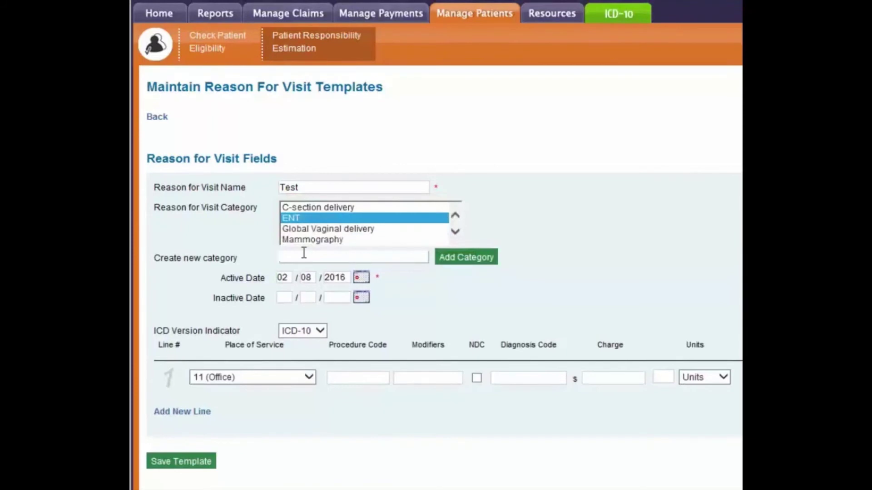
pyautogui.write('Test 2')
pyautogui.click(472, 258)
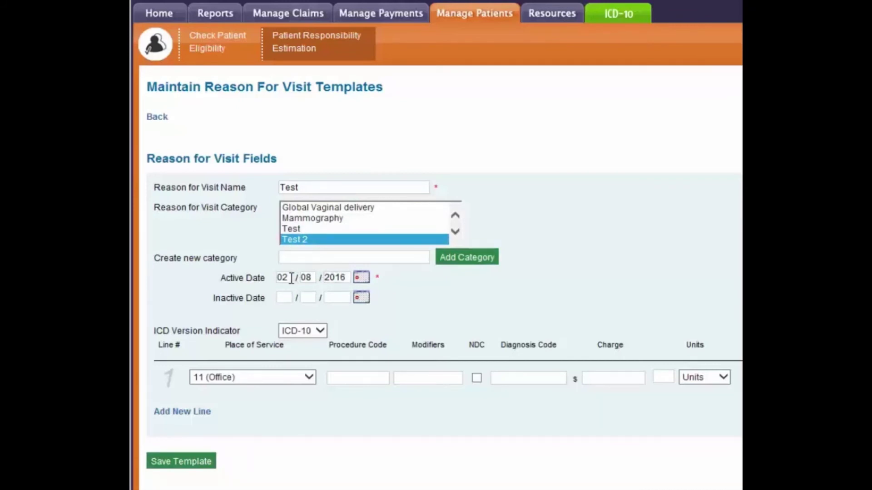
pyautogui.click(363, 278)
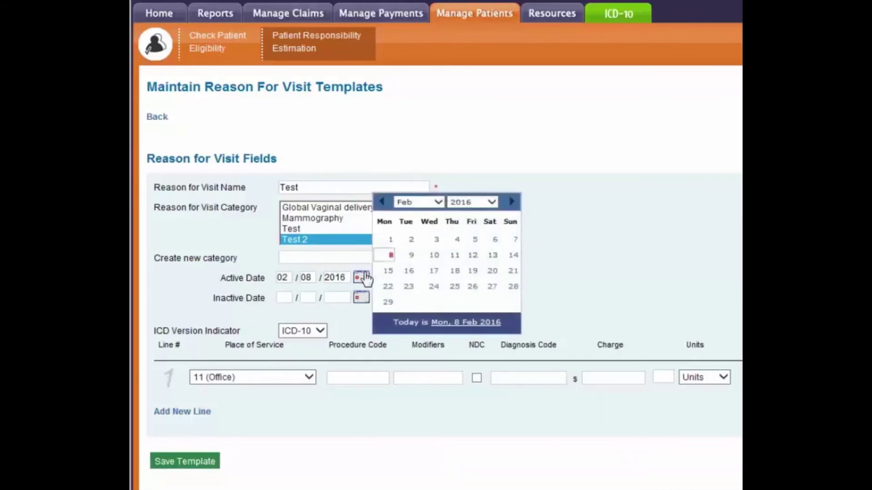
pyautogui.click(363, 278)
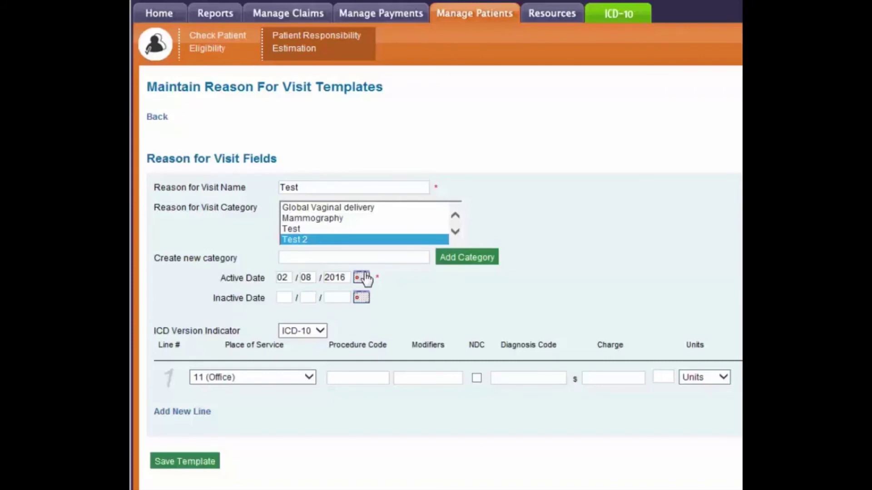
# Enter procedure code 99214, diagnosis code G43.909, a charge of 150 and 1 unit on line 1, and save the template
pyautogui.click(361, 379)
pyautogui.write('99214')
pyautogui.press('Tab')
pyautogui.press('Tab')
pyautogui.press('Tab')
pyautogui.write('g43.909')
pyautogui.press('Tab')
pyautogui.write('150')
pyautogui.press('Tab')
pyautogui.write('1')
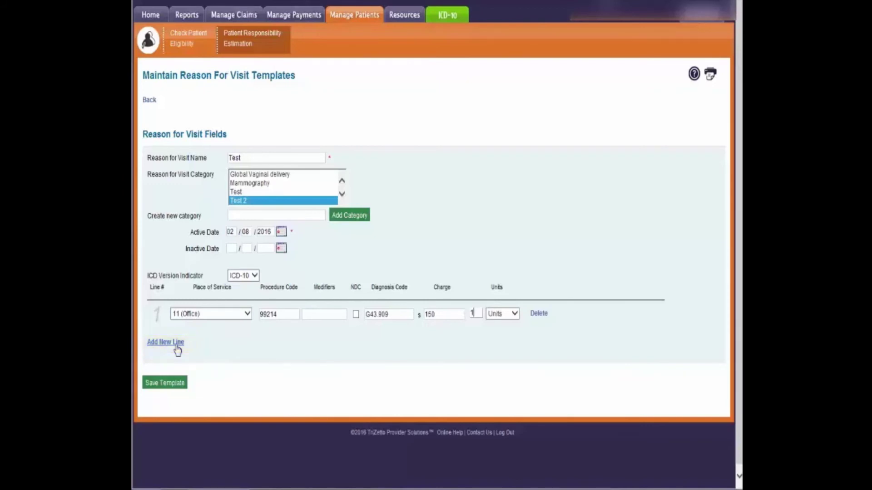
pyautogui.click(163, 384)
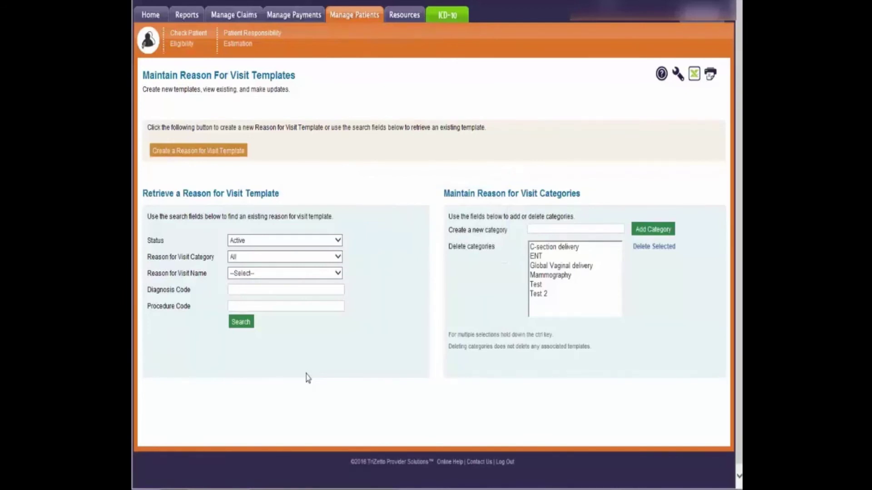
# Add a reason for visit category named Test 3 to the maintained categories
pyautogui.moveTo(583, 282); pyautogui.dragTo(539, 295)
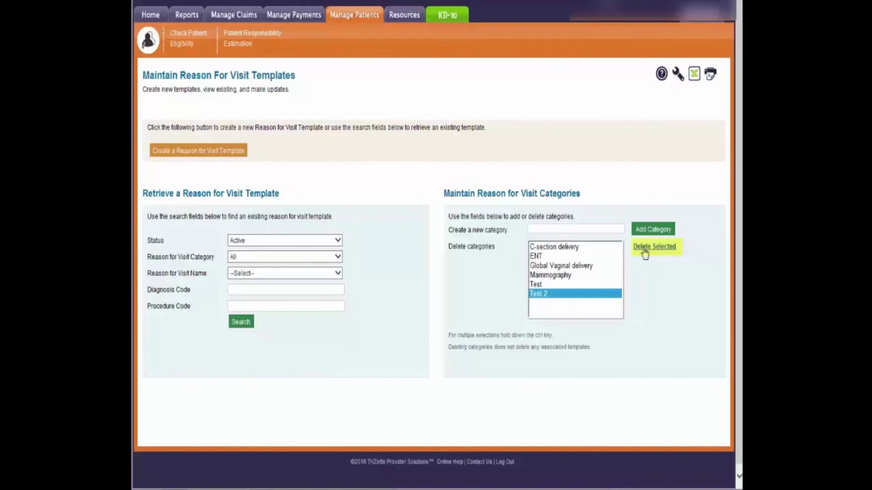
pyautogui.click(549, 232)
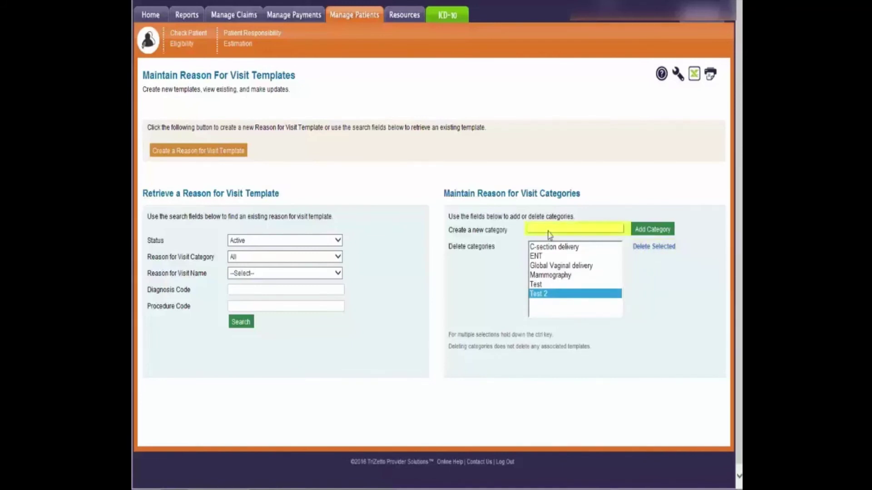
pyautogui.write('Test 3')
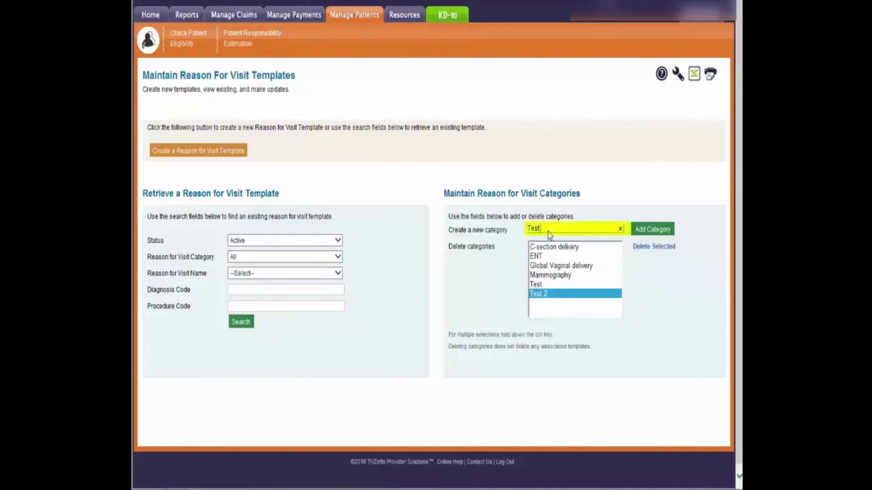
pyautogui.click(659, 230)
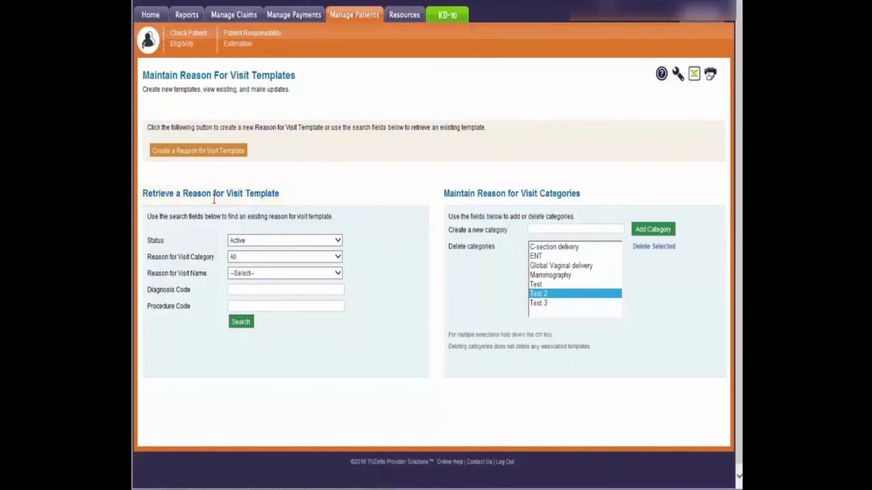
# Retrieve the active ICD-10 reason for visit template and delete it
pyautogui.click(241, 322)
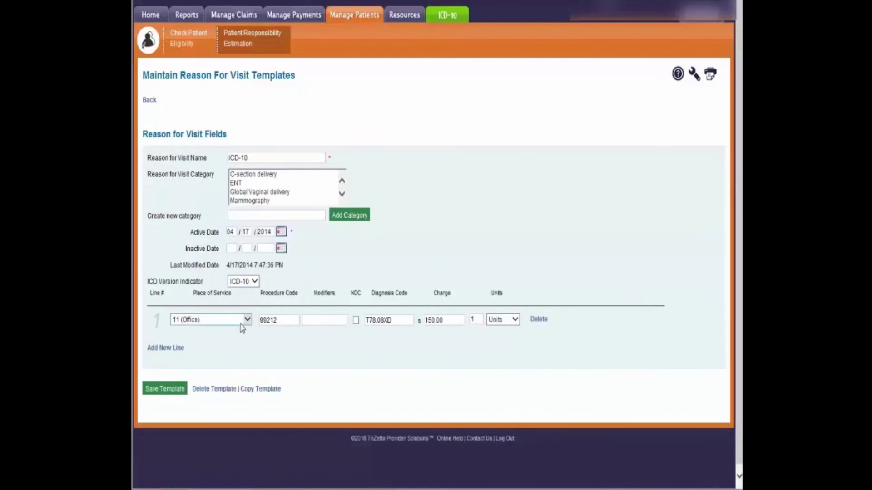
pyautogui.click(225, 395)
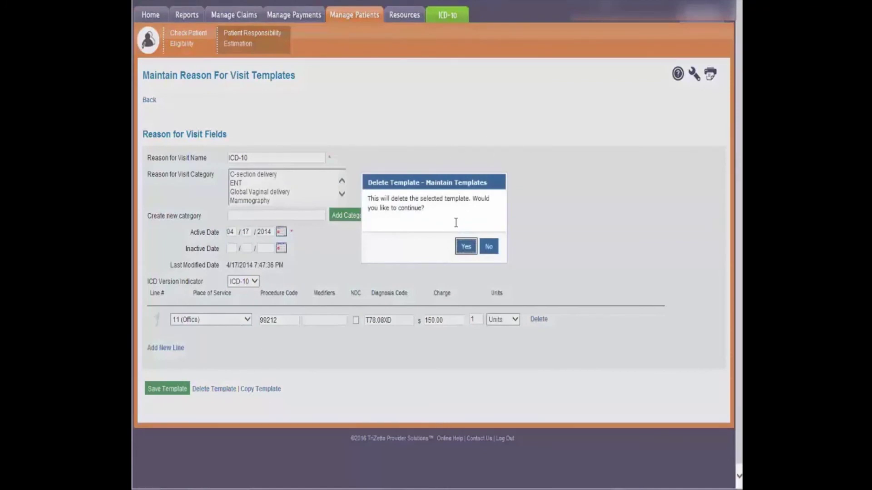
pyautogui.click(466, 246)
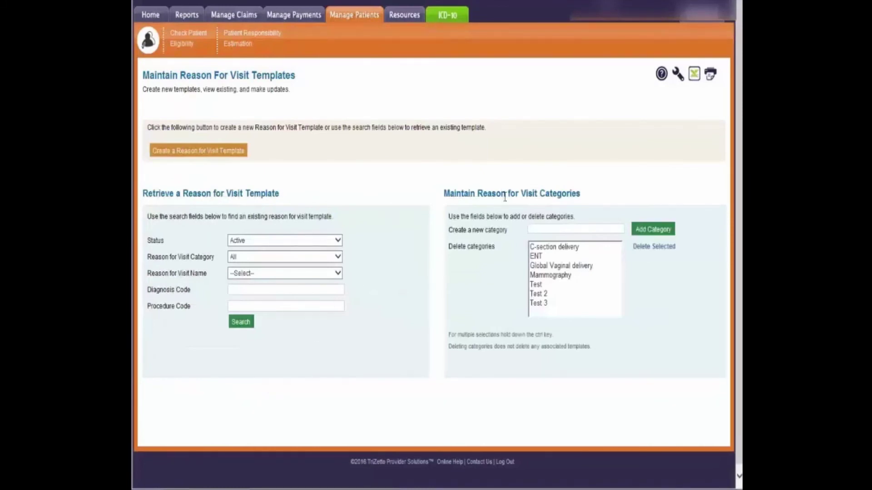
# Delete the Test 2 and Test 3 reason for visit categories
pyautogui.click(536, 287)
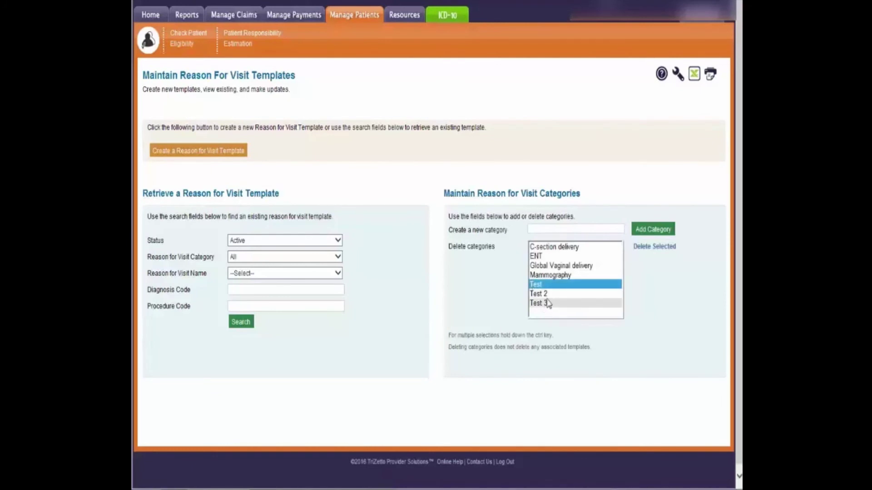
pyautogui.click(545, 295)
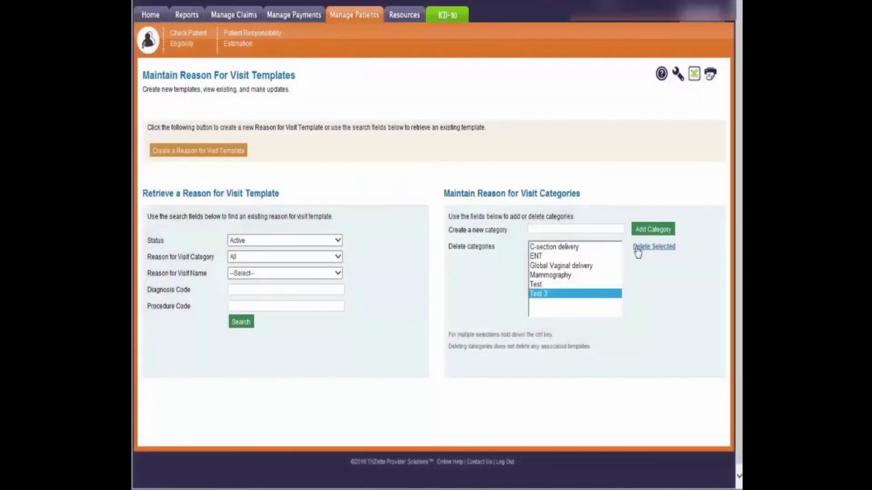
pyautogui.click(638, 247)
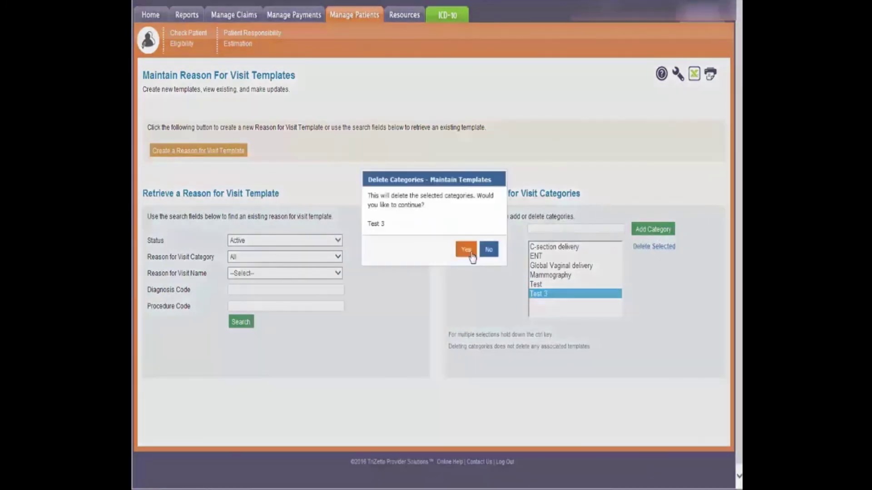
pyautogui.click(467, 250)
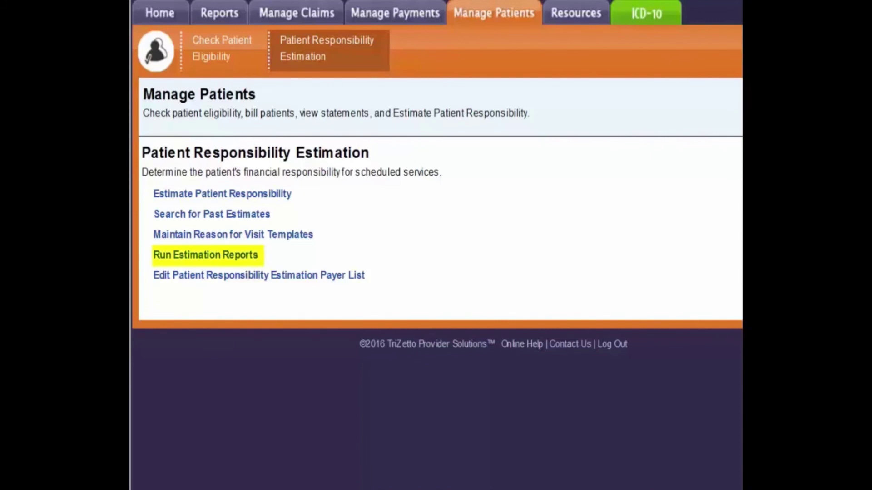
# Open the patient responsibility estimation transaction report form and set it to search by Date of Service, leaving the preset date range unselected
pyautogui.click(245, 260)
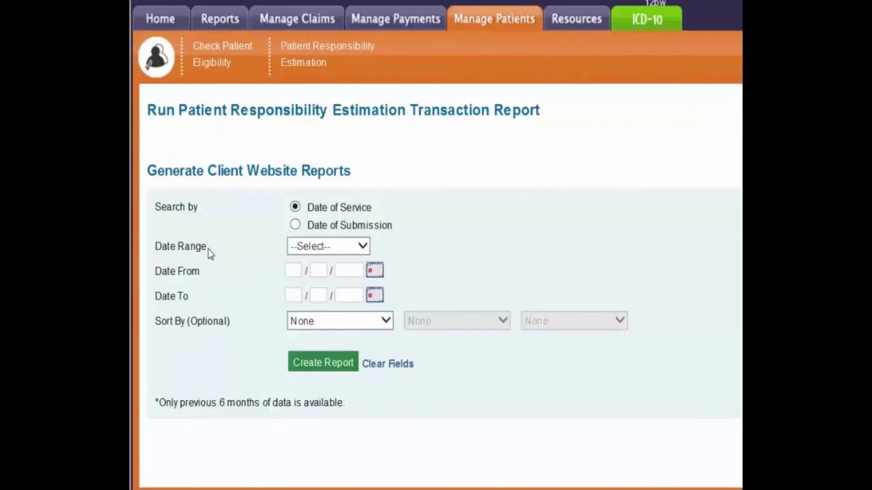
pyautogui.click(296, 224)
pyautogui.click(295, 207)
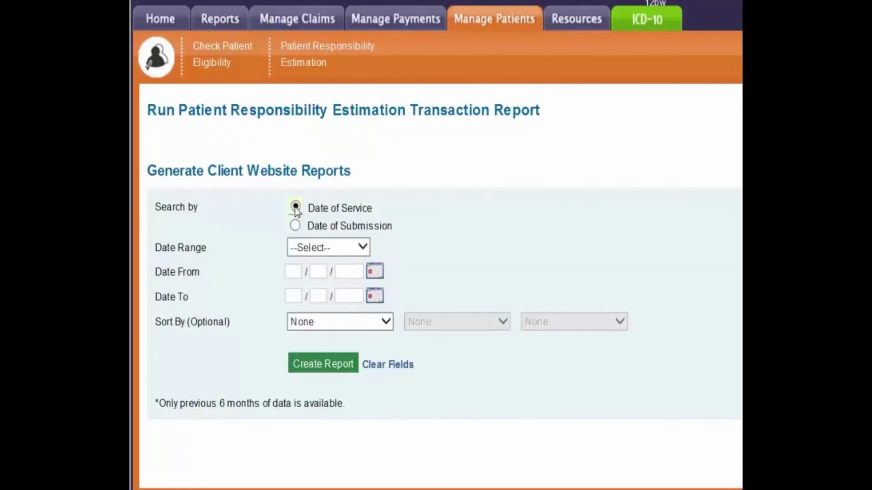
pyautogui.click(364, 249)
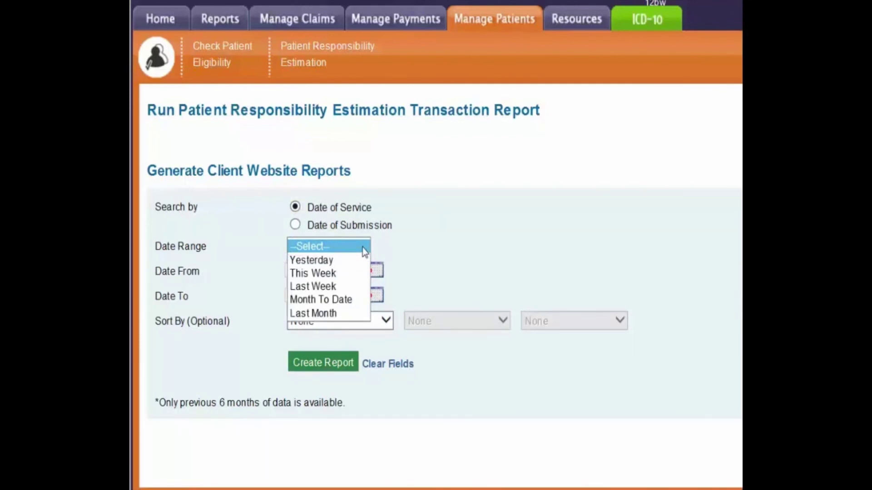
pyautogui.click(362, 247)
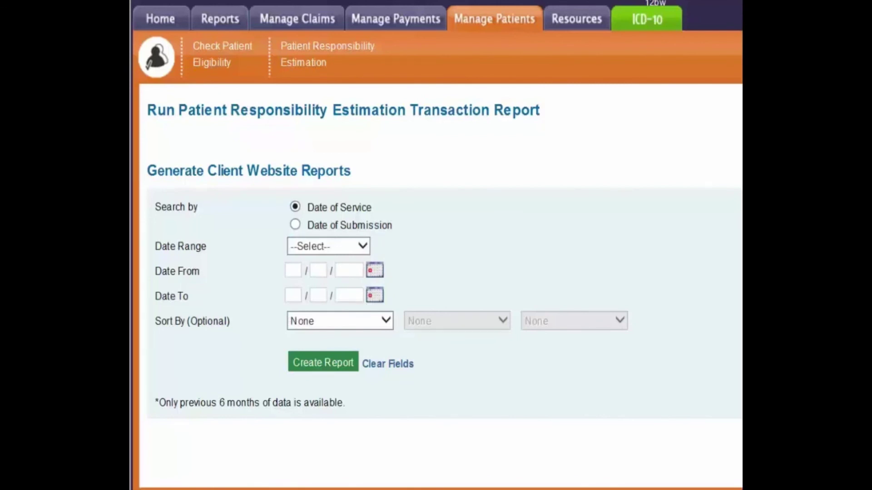
# Create the estimation report for 01/01/2016 through 02/10/2016, and return from the results to its search criteria
pyautogui.click(293, 271)
pyautogui.write('01012016')
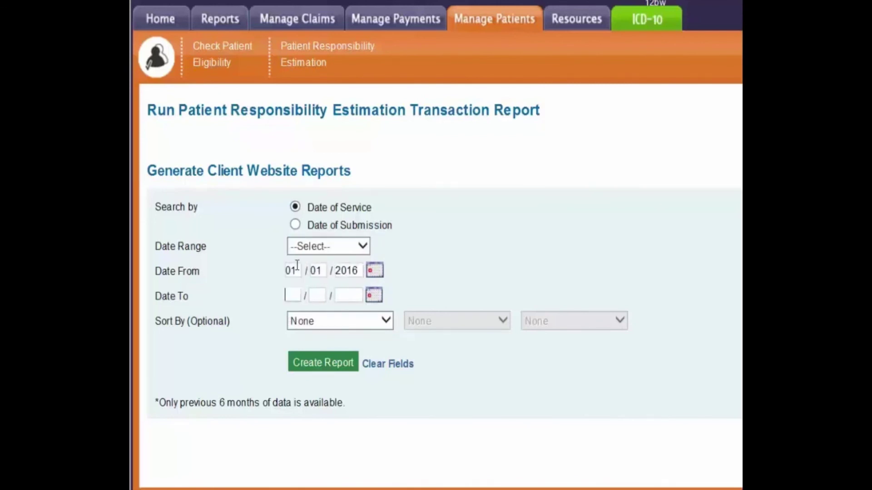
pyautogui.click(374, 296)
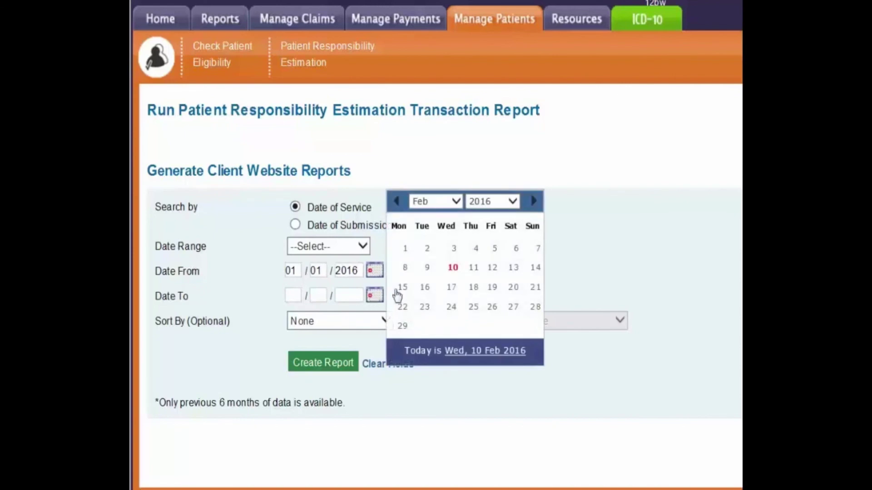
pyautogui.click(451, 272)
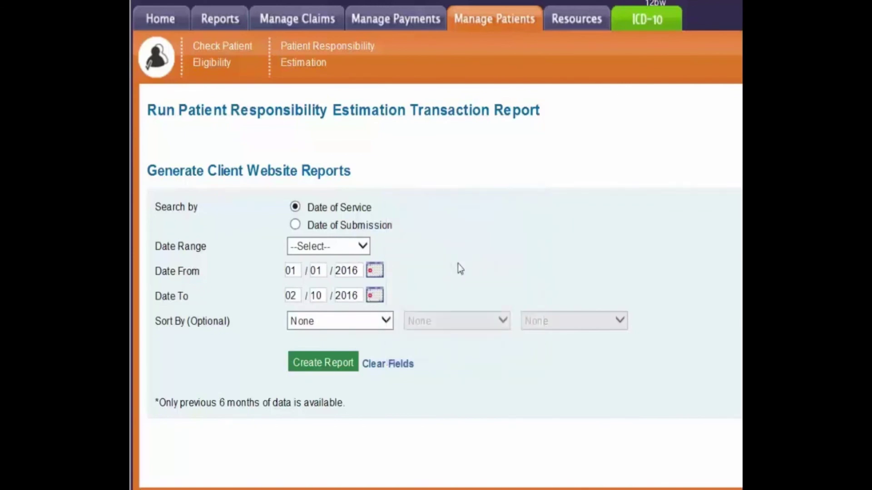
pyautogui.click(325, 363)
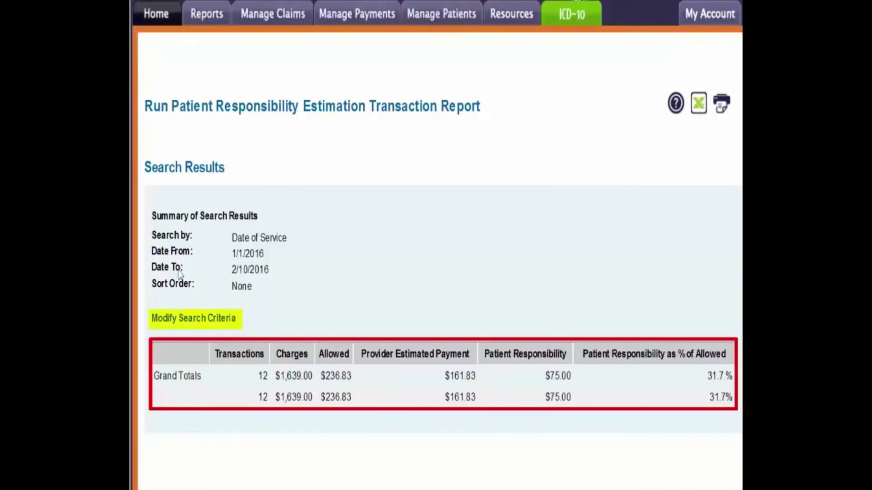
pyautogui.click(193, 319)
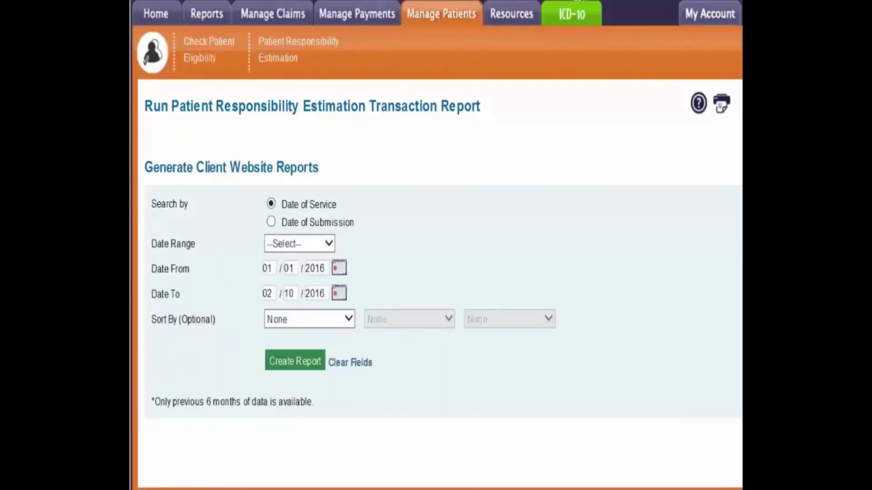